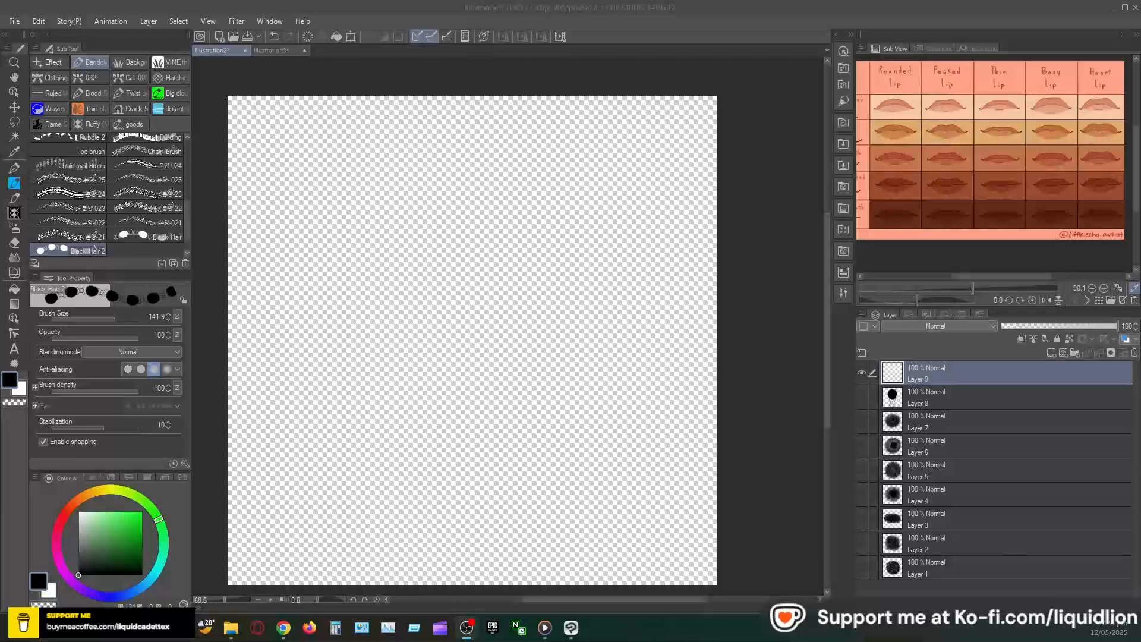
{"action": "left_click", "coordinate": [24, 434]}
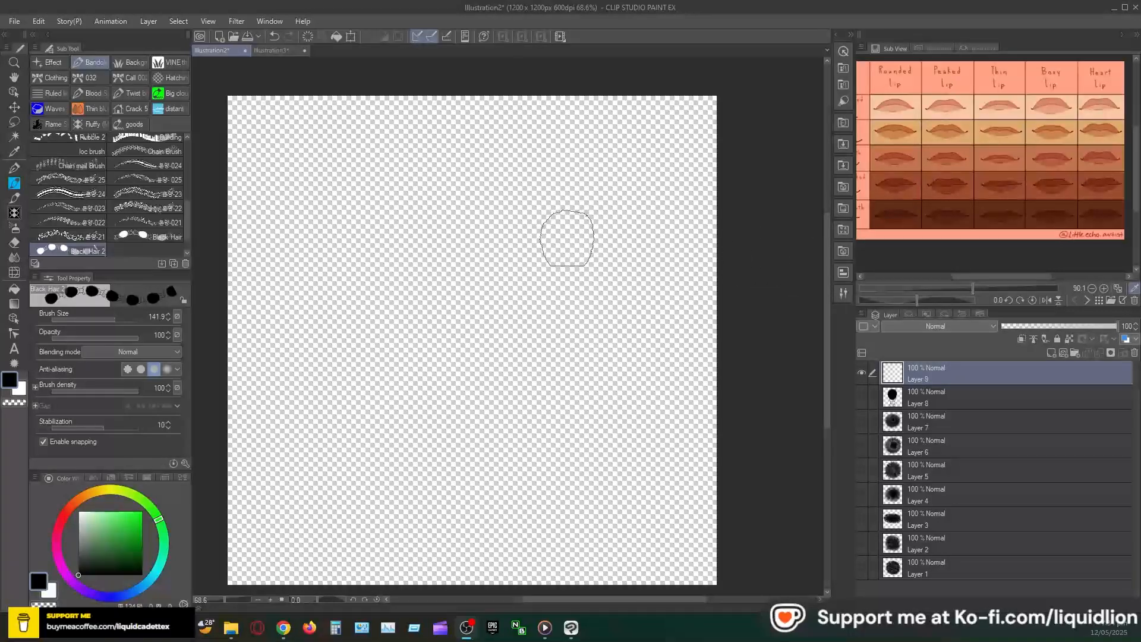
{"action": "scroll", "coordinate": [581, 276], "scroll_direction": "down", "scroll_amount": 1}
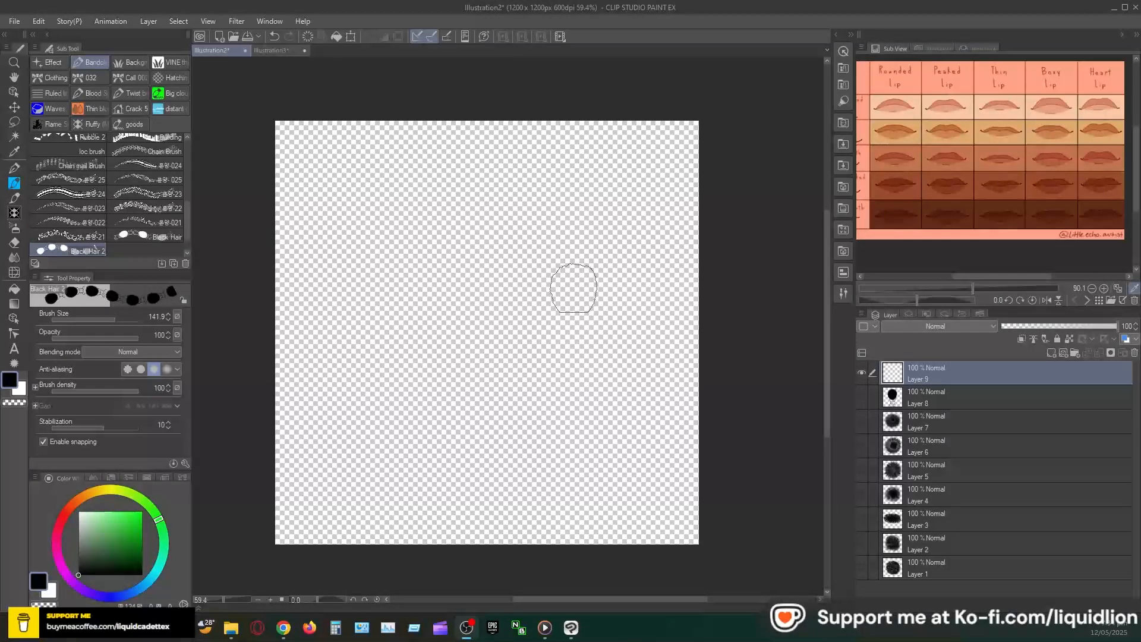
{"action": "scroll", "coordinate": [573, 288], "scroll_direction": "up", "scroll_amount": 1}
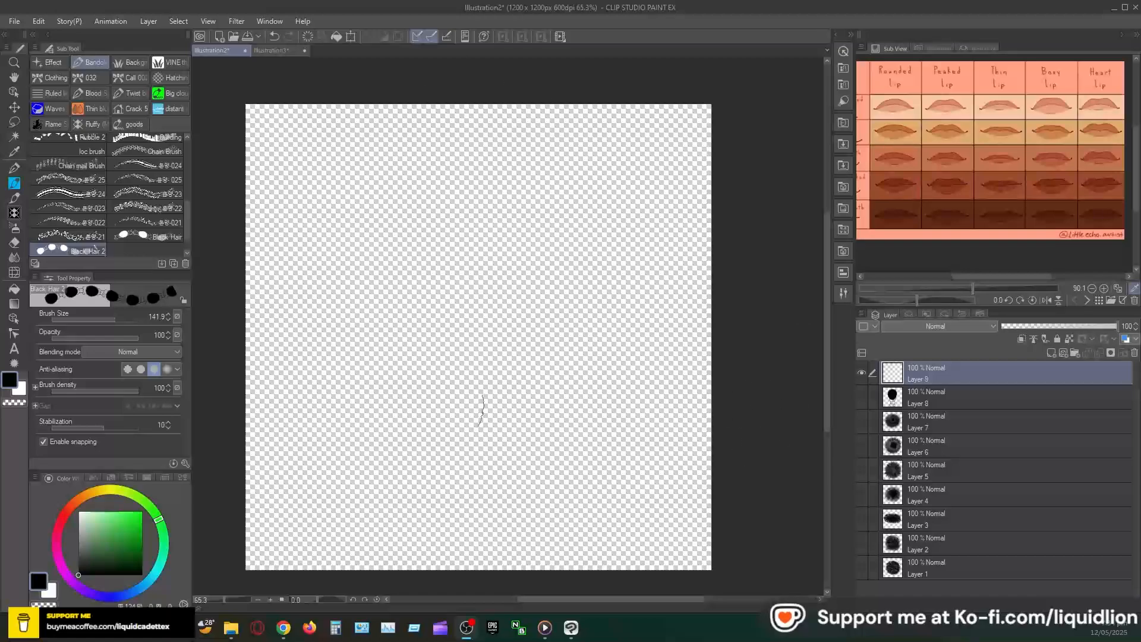
Step: Review the new-canvas settings, including the Gray basic expression color and the paper color option, without creating a canvas
{"action": "left_click", "coordinate": [13, 23]}
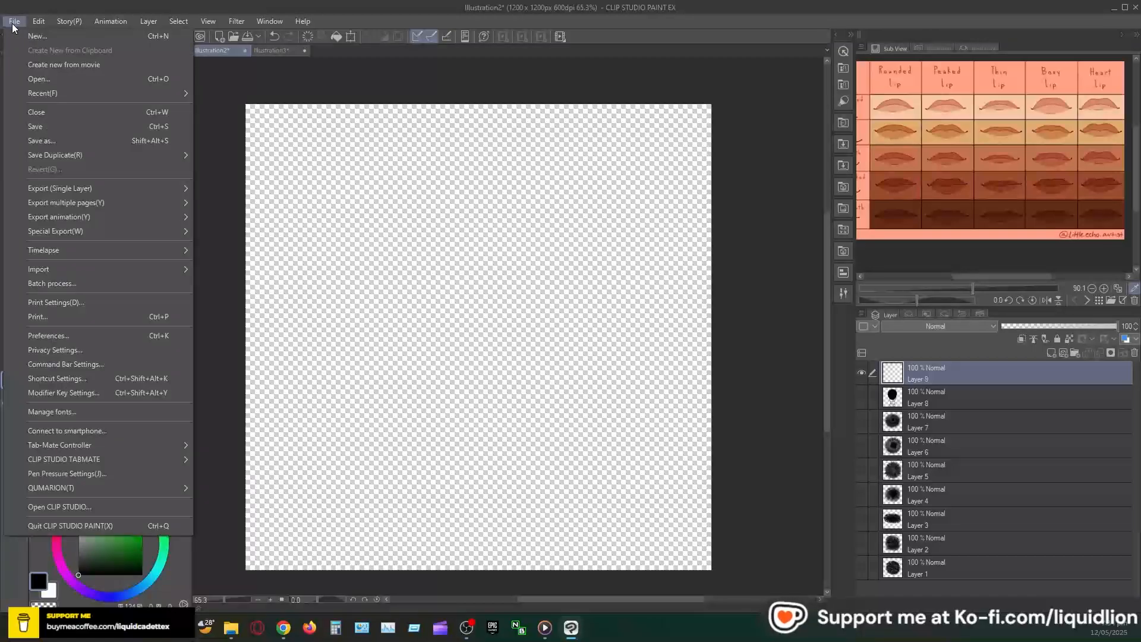
{"action": "left_click", "coordinate": [36, 37]}
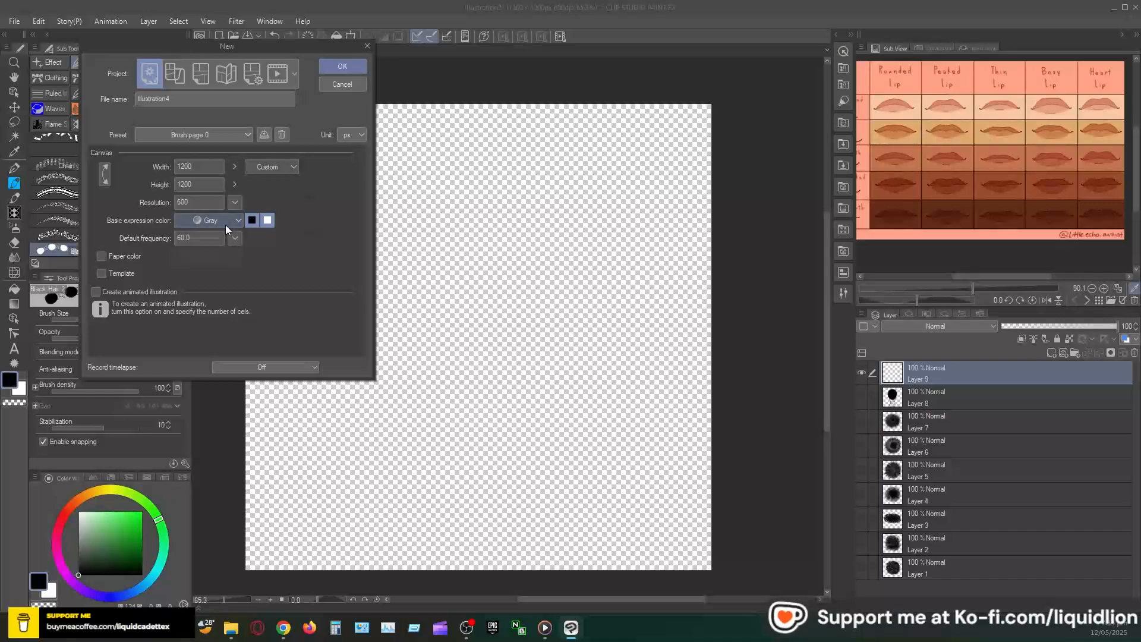
{"action": "left_click", "coordinate": [226, 223]}
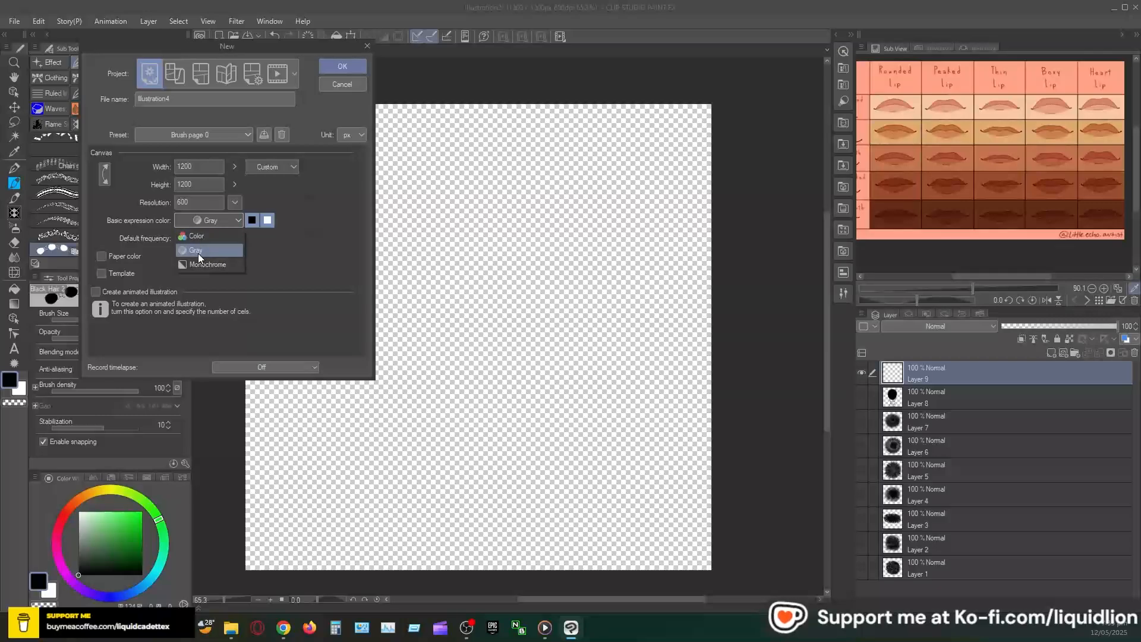
{"action": "left_click", "coordinate": [166, 244]}
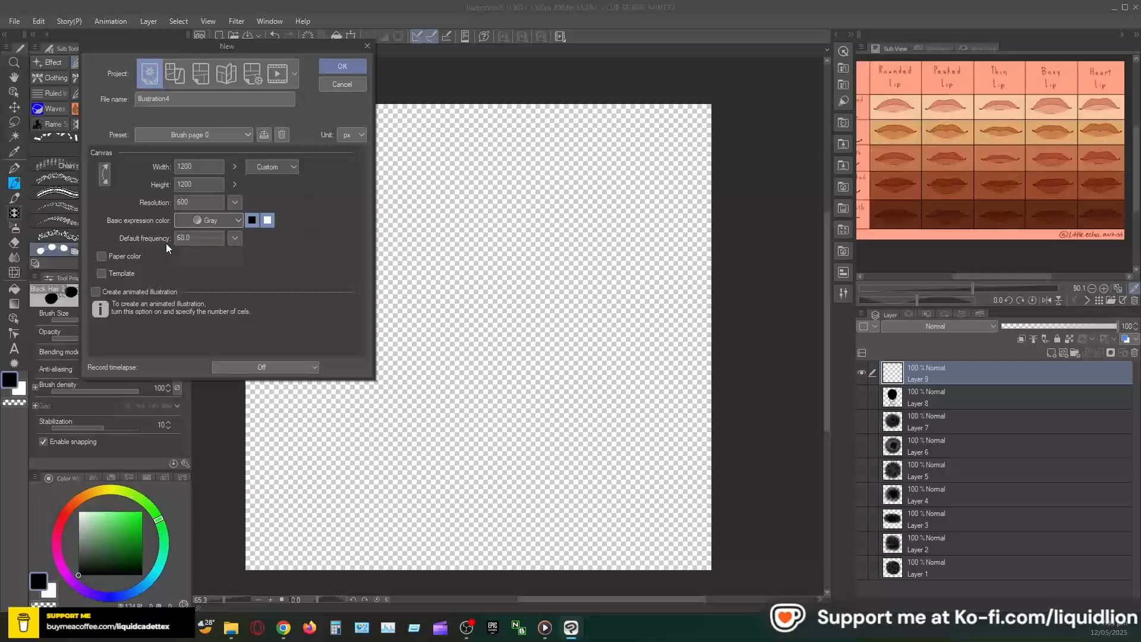
{"action": "left_click", "coordinate": [102, 256]}
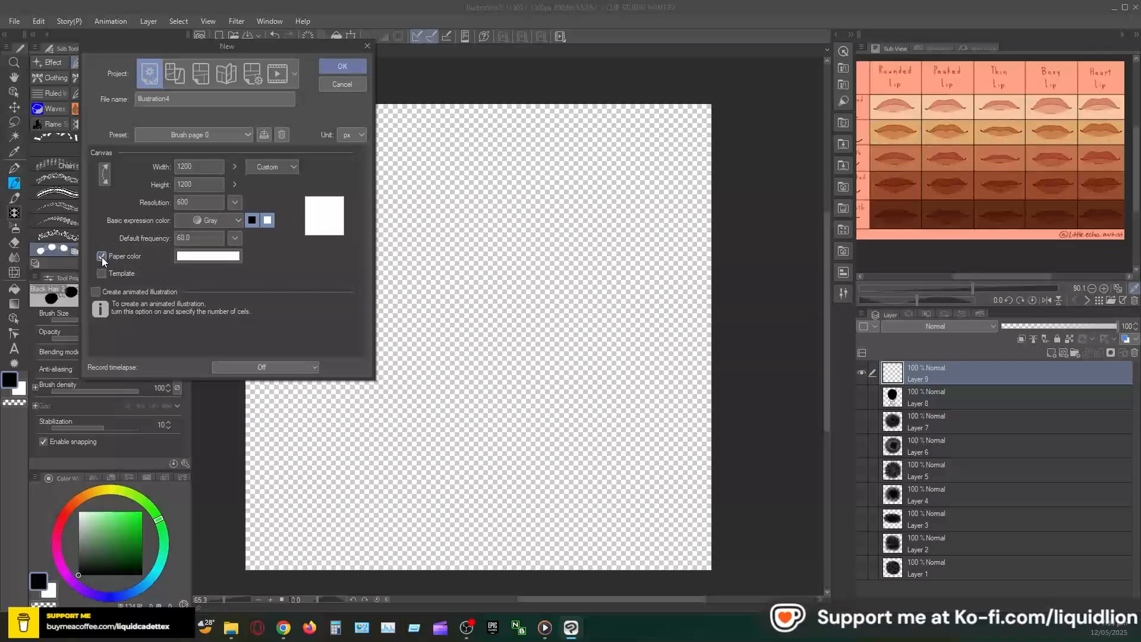
{"action": "left_click", "coordinate": [102, 256]}
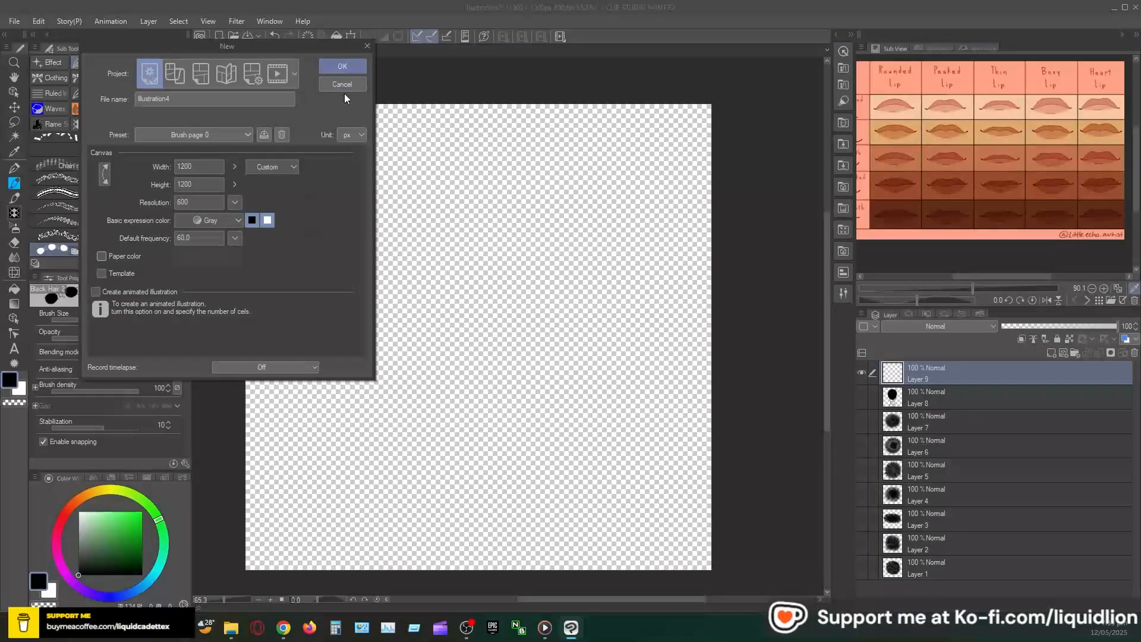
{"action": "left_click", "coordinate": [369, 47]}
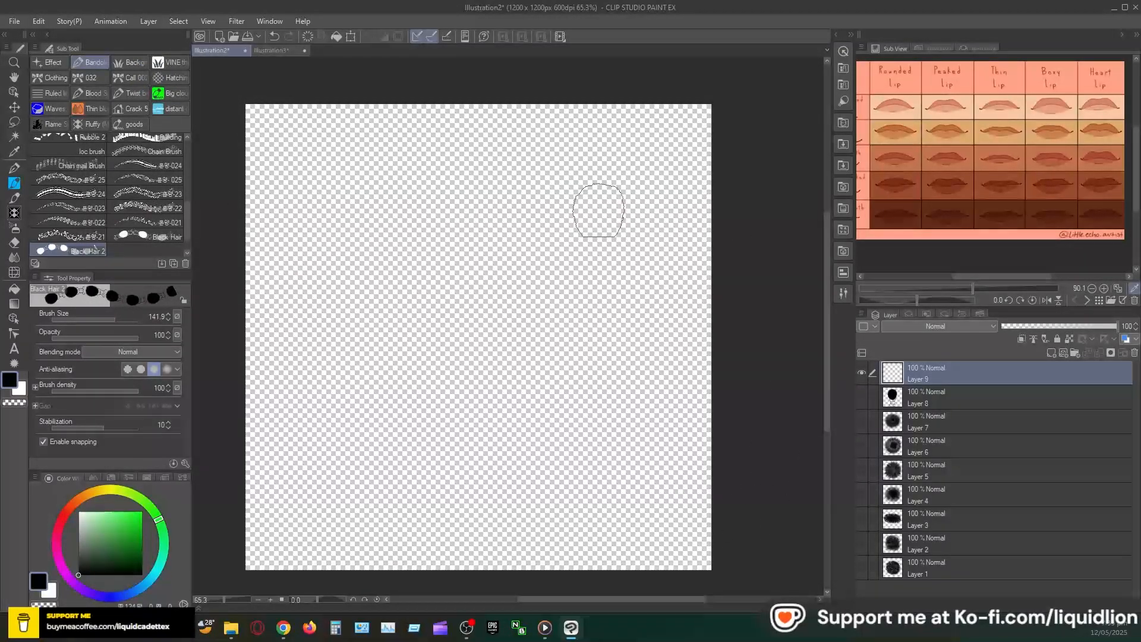
Step: Hide Layer 9 and preview Layers 8 through 4 one at a time to examine the earlier brush tip shapes
{"action": "left_click", "coordinate": [862, 373]}
{"action": "left_click", "coordinate": [861, 397]}
{"action": "left_click", "coordinate": [862, 398]}
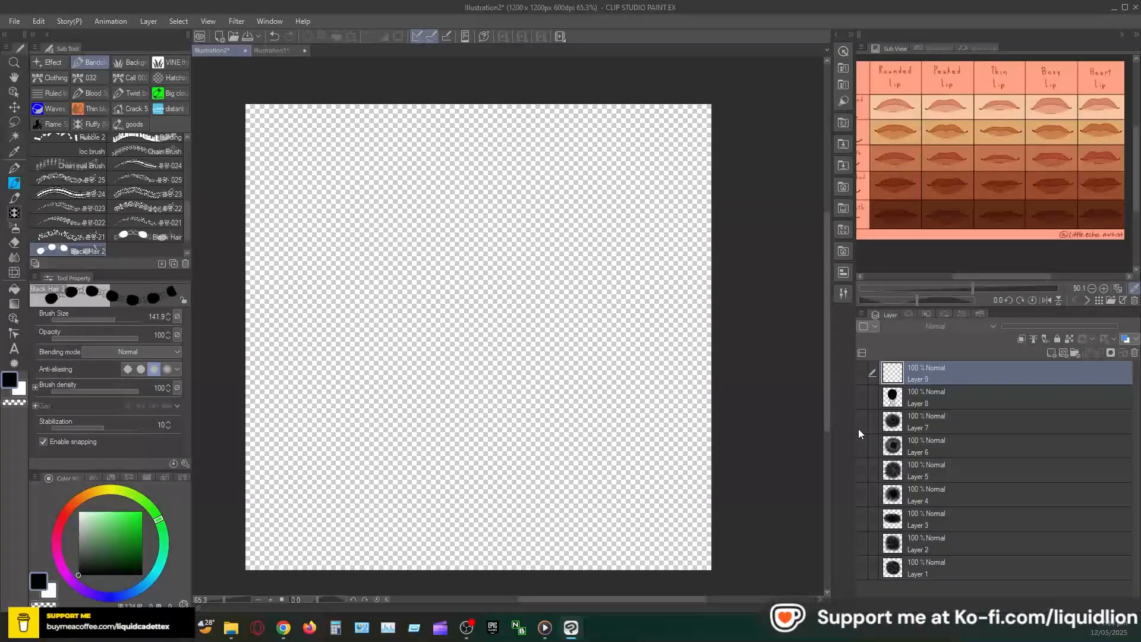
{"action": "left_click", "coordinate": [859, 421]}
{"action": "left_click", "coordinate": [858, 420]}
{"action": "left_click", "coordinate": [863, 447]}
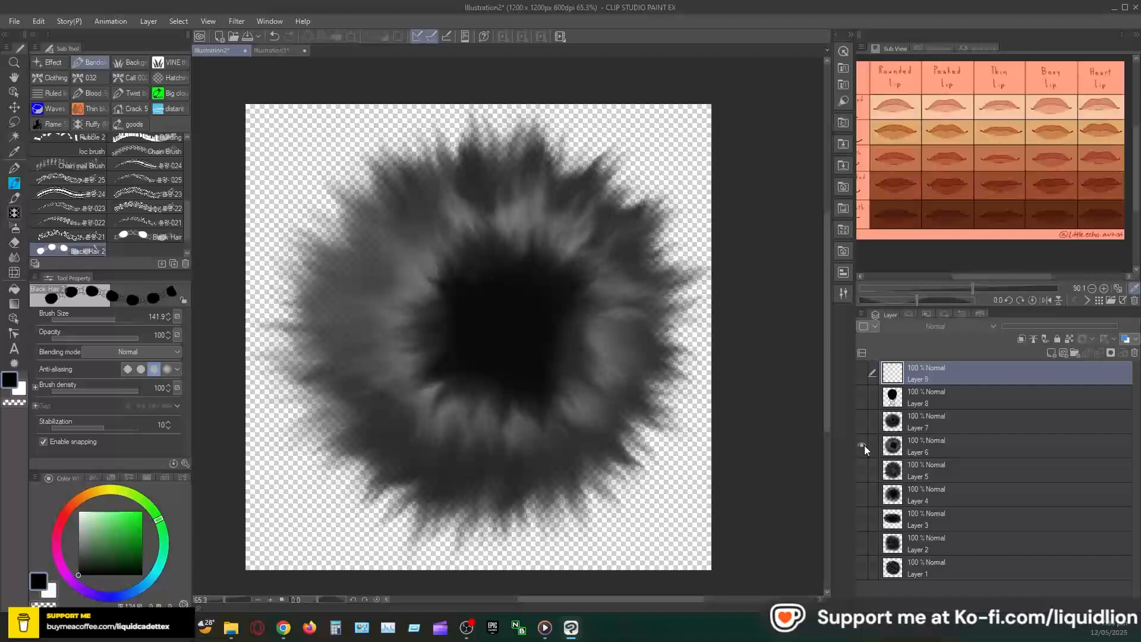
{"action": "left_click", "coordinate": [863, 448]}
{"action": "left_click", "coordinate": [862, 474]}
{"action": "left_click", "coordinate": [862, 478]}
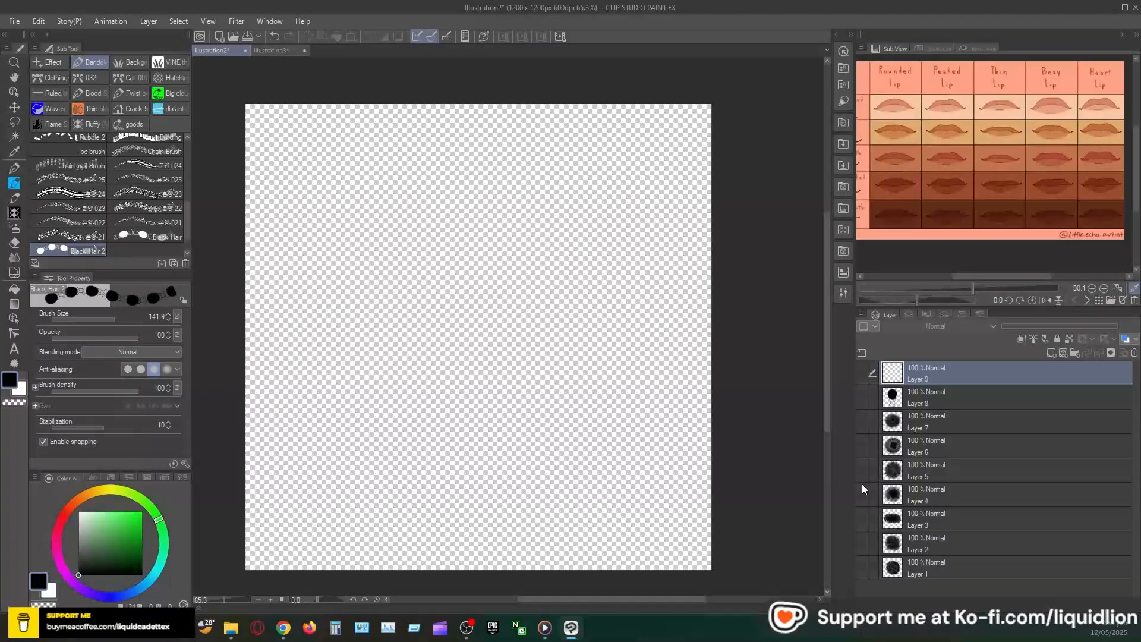
{"action": "left_click", "coordinate": [862, 491]}
{"action": "left_click", "coordinate": [863, 492]}
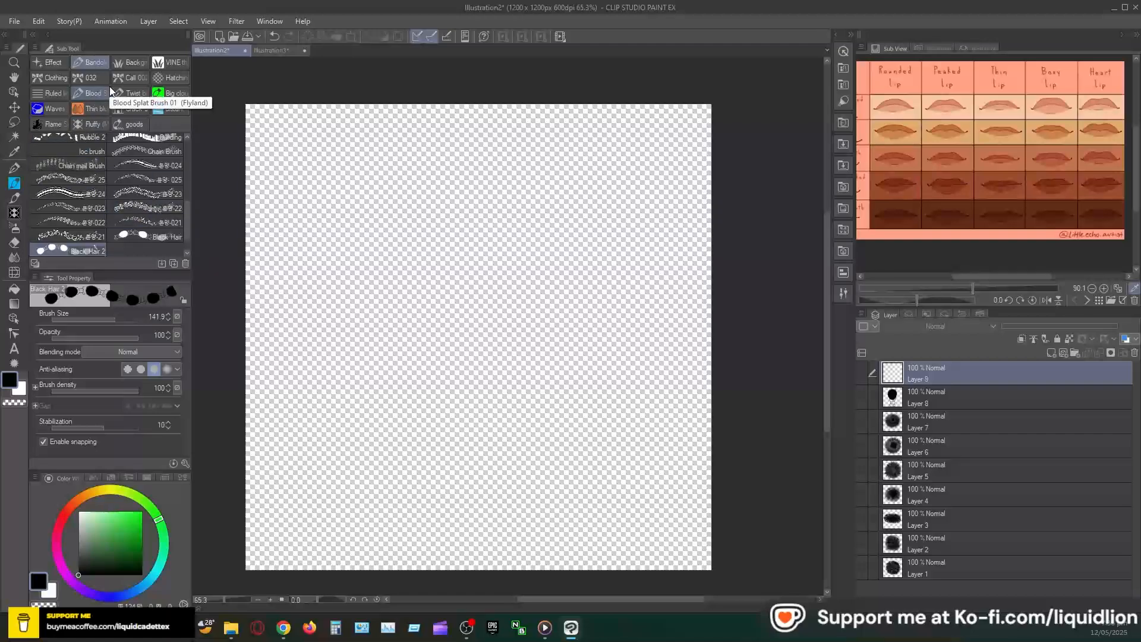
Step: Switch to the Hair 00 pencil brush and make the empty Layer 9 visible for painting
{"action": "key", "text": "b"}
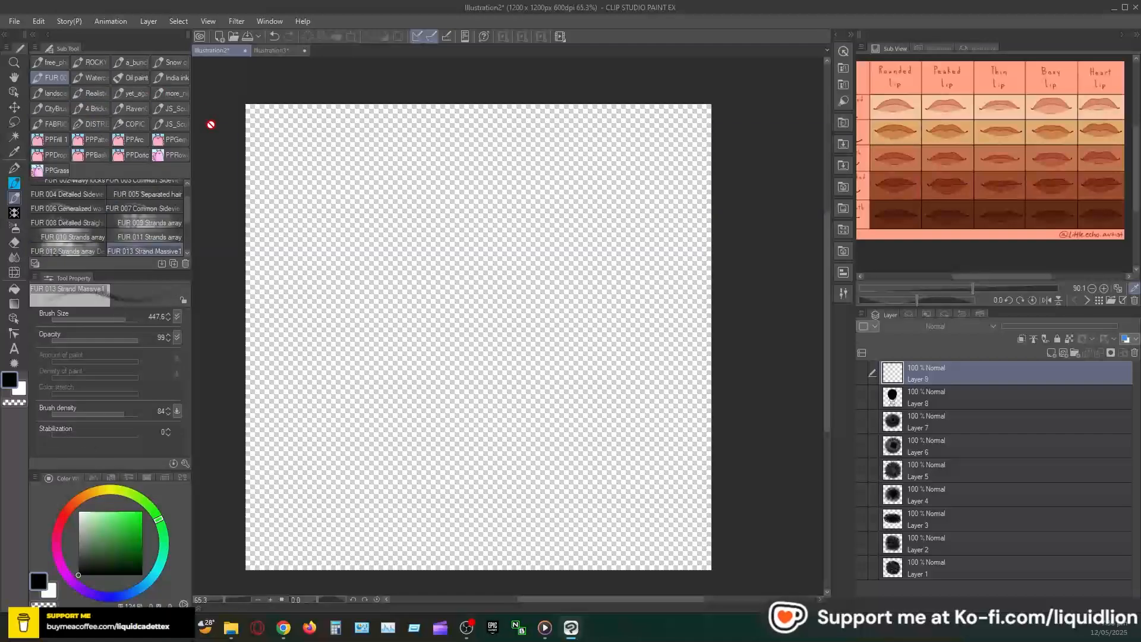
{"action": "key", "text": "b"}
{"action": "key", "text": "b"}
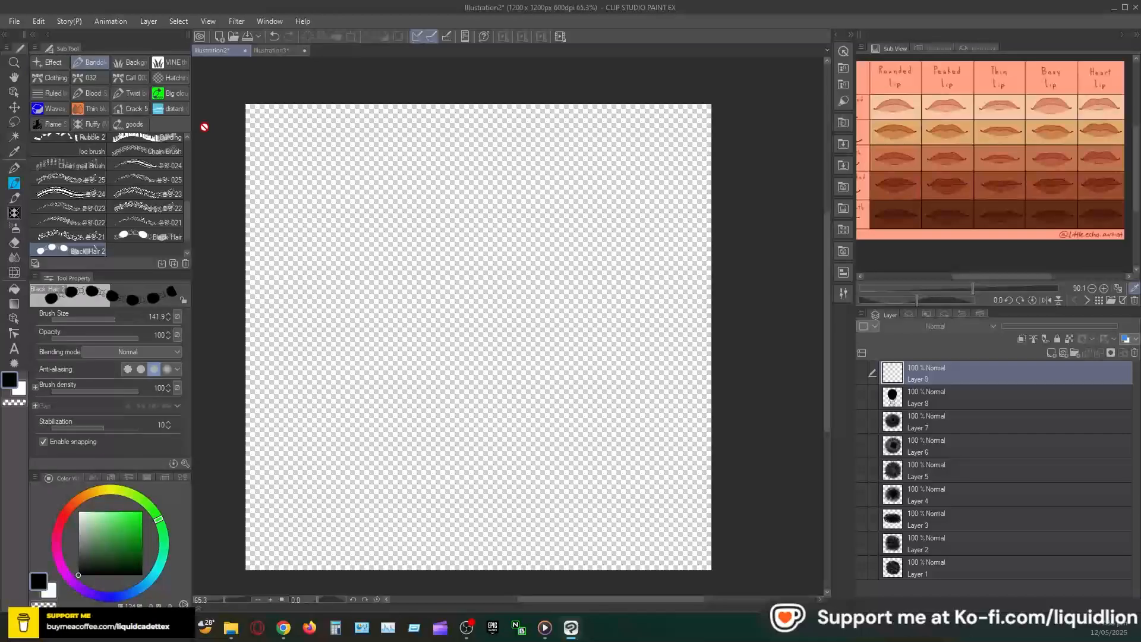
{"action": "key", "text": "p"}
{"action": "key", "text": "p"}
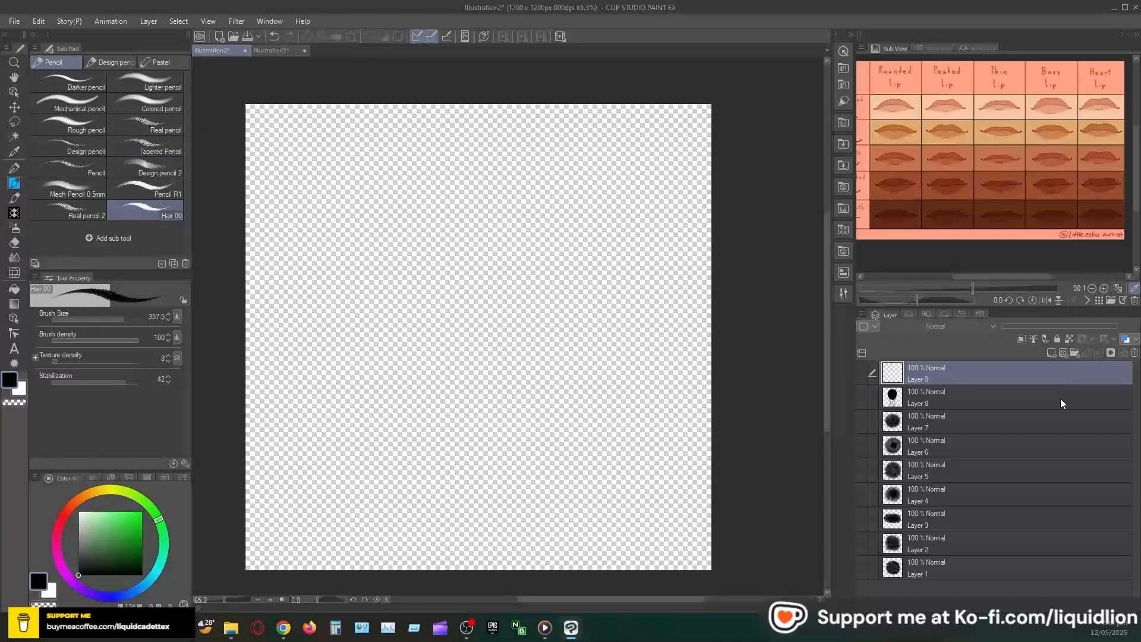
{"action": "left_click", "coordinate": [860, 372]}
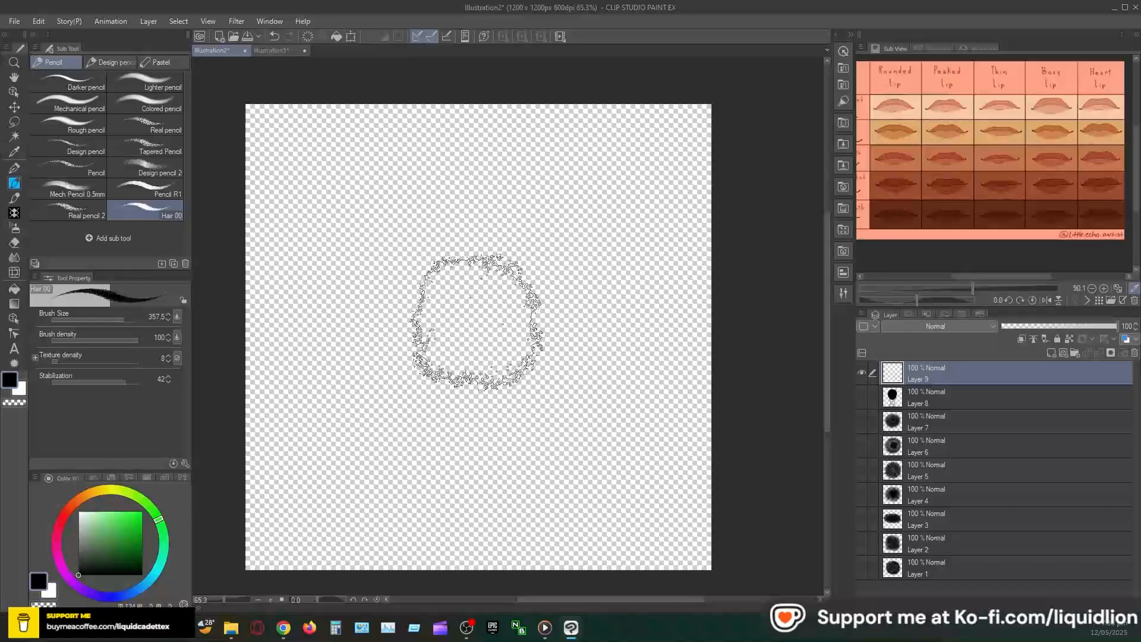
Step: Enlarge the brush to 537.0 and try painting a round black blob in the canvas centre, undoing the strokes
{"action": "mouse_move", "coordinate": [486, 310]}
{"action": "left_mouse_down", "text": "ctrl+alt"}
{"action": "mouse_move", "coordinate": [543, 341]}
{"action": "mouse_move", "coordinate": [424, 380]}
{"action": "mouse_move", "coordinate": [438, 248]}
{"action": "mouse_move", "coordinate": [557, 279]}
{"action": "mouse_move", "coordinate": [527, 370]}
{"action": "mouse_move", "coordinate": [436, 376]}
{"action": "mouse_move", "coordinate": [512, 251]}
{"action": "mouse_move", "coordinate": [541, 365]}
{"action": "mouse_move", "coordinate": [526, 309]}
{"action": "mouse_move", "coordinate": [471, 380]}
{"action": "mouse_move", "coordinate": [526, 250]}
{"action": "mouse_move", "coordinate": [411, 261]}
{"action": "mouse_move", "coordinate": [463, 251]}
{"action": "mouse_move", "coordinate": [405, 235]}
{"action": "mouse_move", "coordinate": [388, 375]}
{"action": "mouse_move", "coordinate": [539, 402]}
{"action": "mouse_move", "coordinate": [580, 260]}
{"action": "mouse_move", "coordinate": [506, 192]}
{"action": "mouse_move", "coordinate": [400, 237]}
{"action": "mouse_move", "coordinate": [367, 355]}
{"action": "mouse_move", "coordinate": [432, 415]}
{"action": "mouse_move", "coordinate": [538, 342]}
{"action": "mouse_move", "coordinate": [479, 422]}
{"action": "mouse_move", "coordinate": [565, 370]}
{"action": "mouse_move", "coordinate": [536, 320]}
{"action": "mouse_move", "coordinate": [604, 230]}
{"action": "mouse_move", "coordinate": [526, 242]}
{"action": "mouse_move", "coordinate": [501, 195]}
{"action": "left_mouse_up", "text": "ctrl+alt"}
{"action": "key", "text": "ctrl+z"}
{"action": "key", "text": "ctrl+z"}
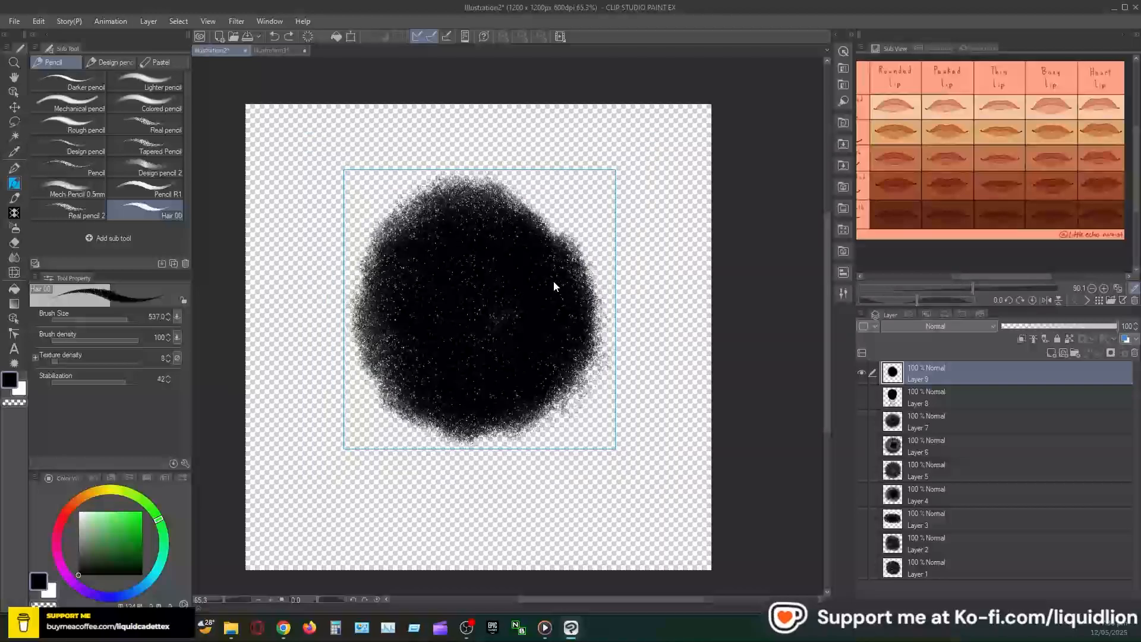
{"action": "key", "text": "ctrl+z"}
{"action": "key", "text": "ctrl+z"}
{"action": "key", "text": "ctrl+z"}
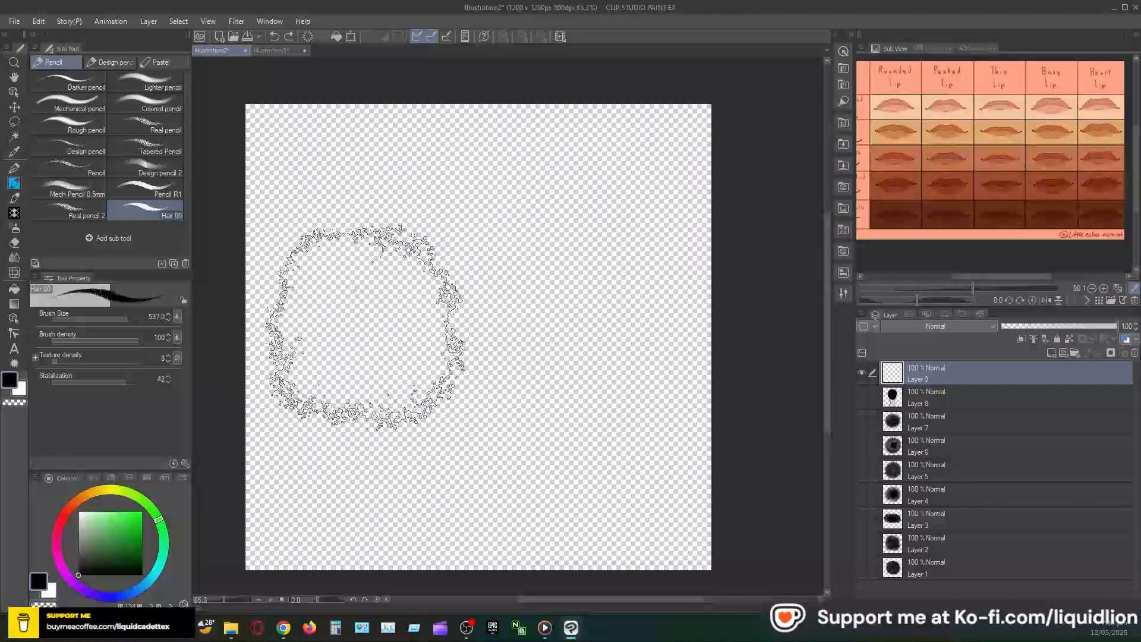
Step: Try painting wide horizontal black strokes across the middle of Layer 9, undoing each attempt
{"action": "mouse_move", "coordinate": [336, 336]}
{"action": "left_mouse_down"}
{"action": "mouse_move", "coordinate": [604, 303]}
{"action": "mouse_move", "coordinate": [522, 394]}
{"action": "left_mouse_up"}
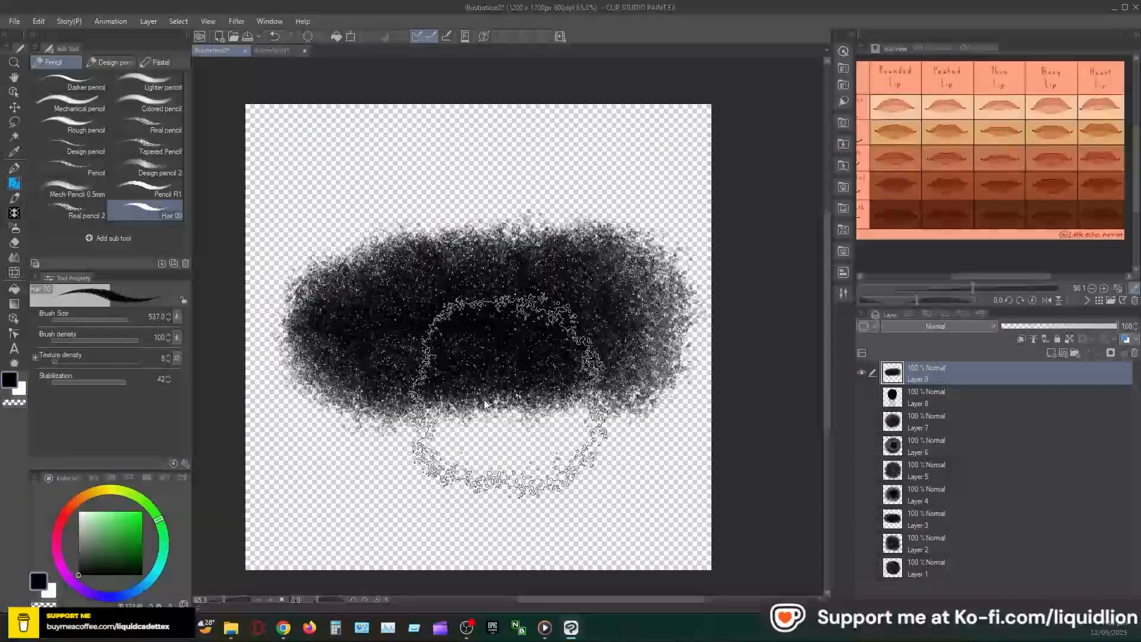
{"action": "key", "text": "ctrl+z"}
{"action": "left_click_drag", "start_coordinate": [331, 326], "coordinate": [601, 327]}
{"action": "key", "text": "ctrl+z"}
{"action": "mouse_move", "coordinate": [401, 321]}
{"action": "left_mouse_down"}
{"action": "mouse_move", "coordinate": [573, 319]}
{"action": "mouse_move", "coordinate": [343, 321]}
{"action": "mouse_move", "coordinate": [606, 293]}
{"action": "left_mouse_up"}
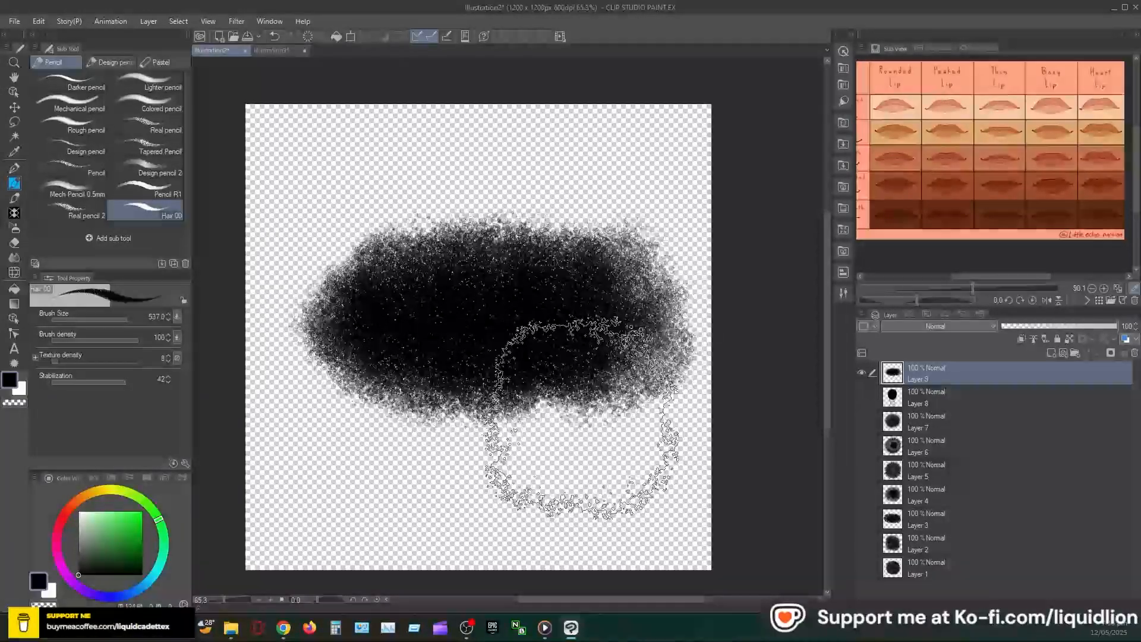
{"action": "key", "text": "ctrl+z"}
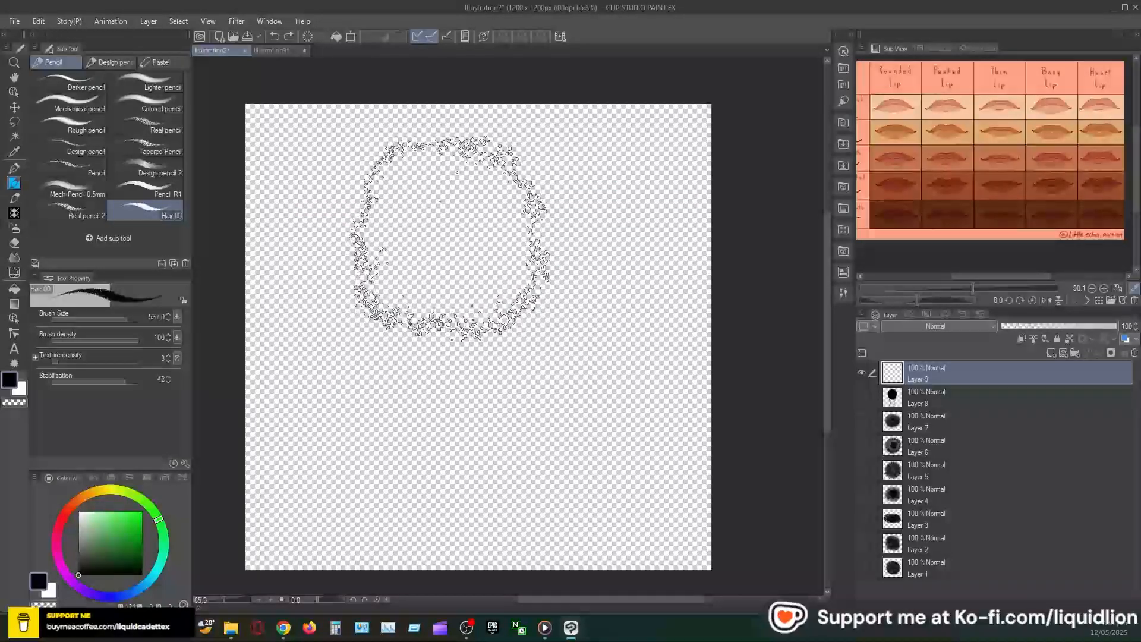
Step: Paint a round textured black blob in the upper middle of Layer 9 at brush size 217.7 and scale it to 77%
{"action": "mouse_move", "coordinate": [517, 291]}
{"action": "left_mouse_down"}
{"action": "mouse_move", "coordinate": [480, 223]}
{"action": "mouse_move", "coordinate": [446, 309]}
{"action": "mouse_move", "coordinate": [458, 199]}
{"action": "mouse_move", "coordinate": [458, 280]}
{"action": "mouse_move", "coordinate": [450, 213]}
{"action": "mouse_move", "coordinate": [420, 211]}
{"action": "mouse_move", "coordinate": [496, 324]}
{"action": "mouse_move", "coordinate": [453, 238]}
{"action": "mouse_move", "coordinate": [484, 298]}
{"action": "mouse_move", "coordinate": [509, 255]}
{"action": "mouse_move", "coordinate": [446, 230]}
{"action": "mouse_move", "coordinate": [458, 326]}
{"action": "mouse_move", "coordinate": [445, 196]}
{"action": "mouse_move", "coordinate": [462, 303]}
{"action": "mouse_move", "coordinate": [382, 267]}
{"action": "mouse_move", "coordinate": [471, 204]}
{"action": "mouse_move", "coordinate": [489, 311]}
{"action": "mouse_move", "coordinate": [509, 336]}
{"action": "mouse_move", "coordinate": [471, 198]}
{"action": "mouse_move", "coordinate": [504, 339]}
{"action": "mouse_move", "coordinate": [497, 326]}
{"action": "mouse_move", "coordinate": [554, 265]}
{"action": "mouse_move", "coordinate": [555, 315]}
{"action": "mouse_move", "coordinate": [438, 237]}
{"action": "mouse_move", "coordinate": [523, 232]}
{"action": "mouse_move", "coordinate": [544, 303]}
{"action": "mouse_move", "coordinate": [438, 198]}
{"action": "mouse_move", "coordinate": [415, 202]}
{"action": "mouse_move", "coordinate": [424, 201]}
{"action": "mouse_move", "coordinate": [408, 308]}
{"action": "left_mouse_up"}
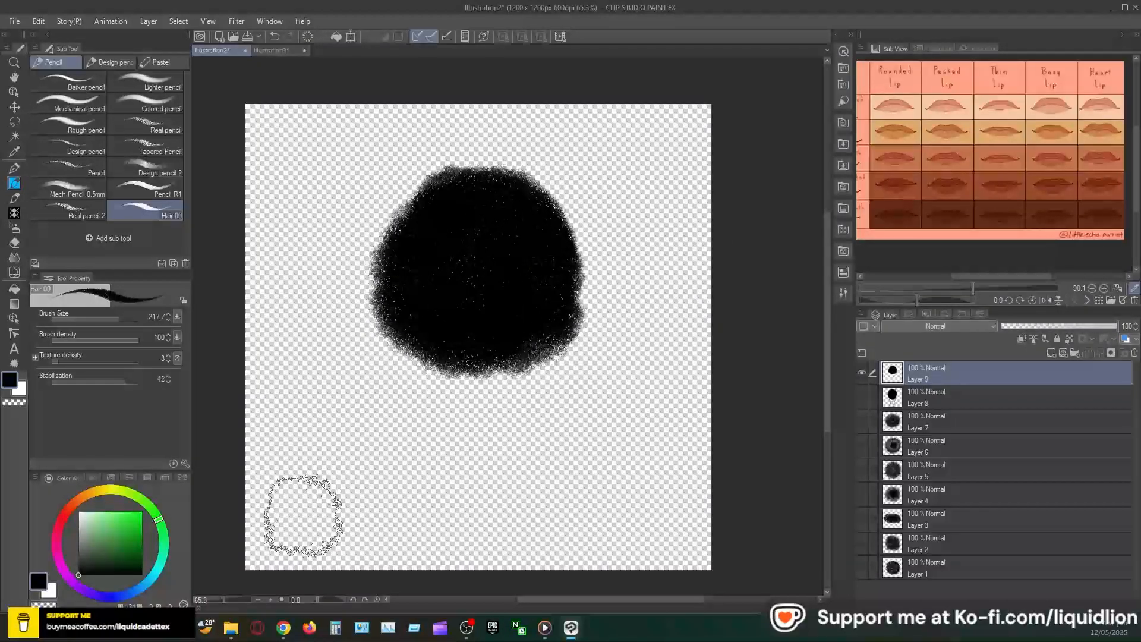
{"action": "key", "text": "ctrl"}
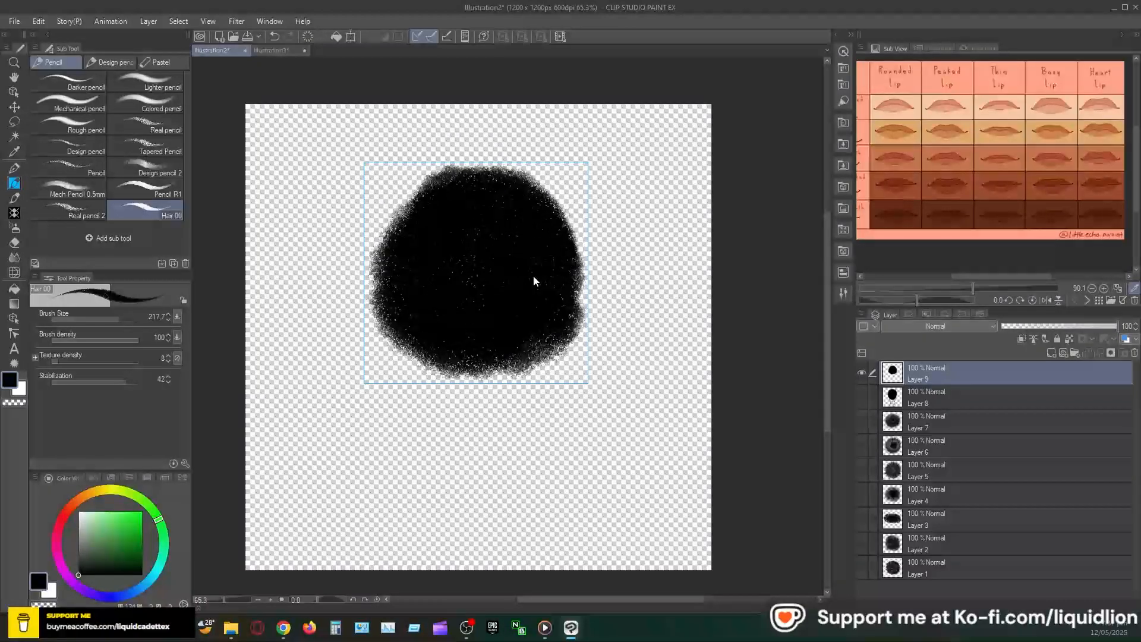
{"action": "key", "text": "ctrl+t"}
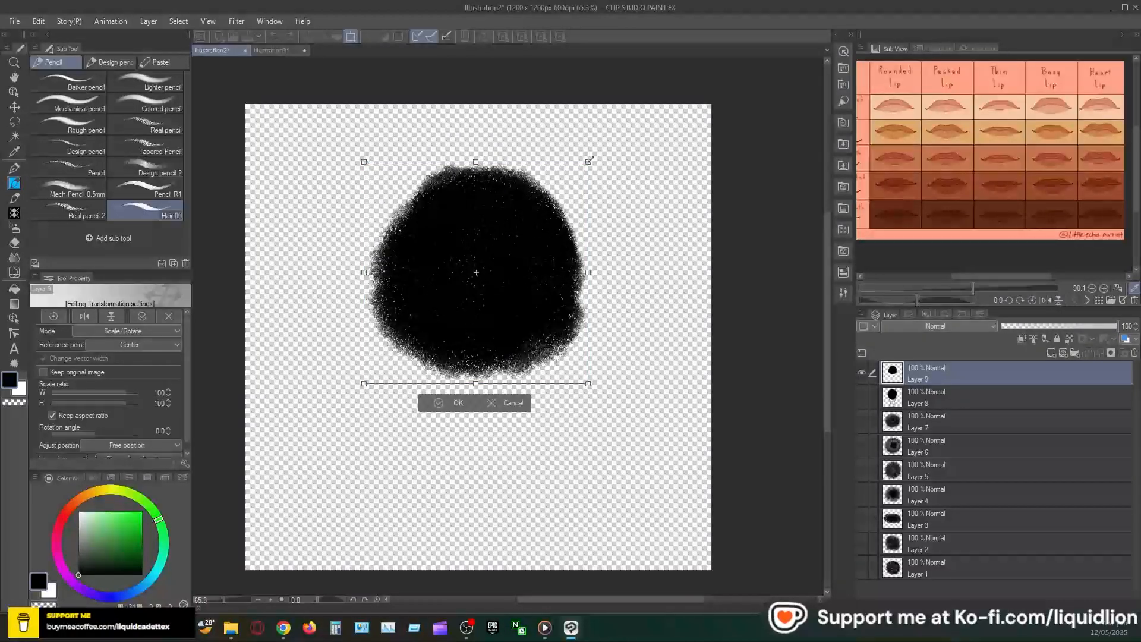
{"action": "left_click_drag", "start_coordinate": [567, 182], "coordinate": [526, 214]}
{"action": "left_click_drag", "start_coordinate": [493, 345], "coordinate": [528, 311]}
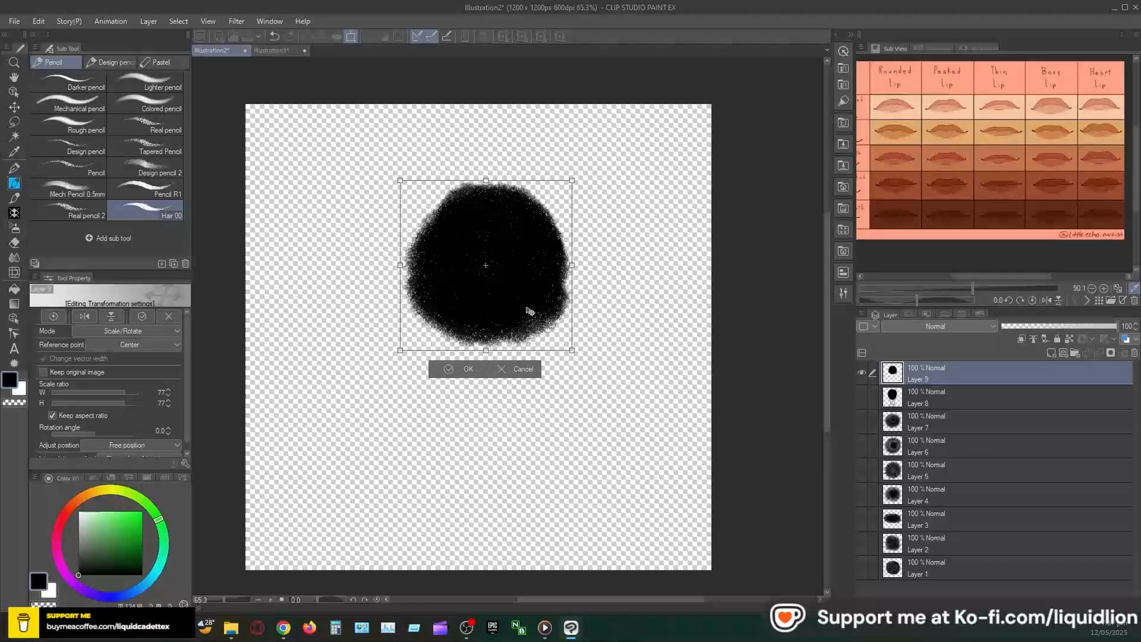
{"action": "left_click", "coordinate": [466, 374]}
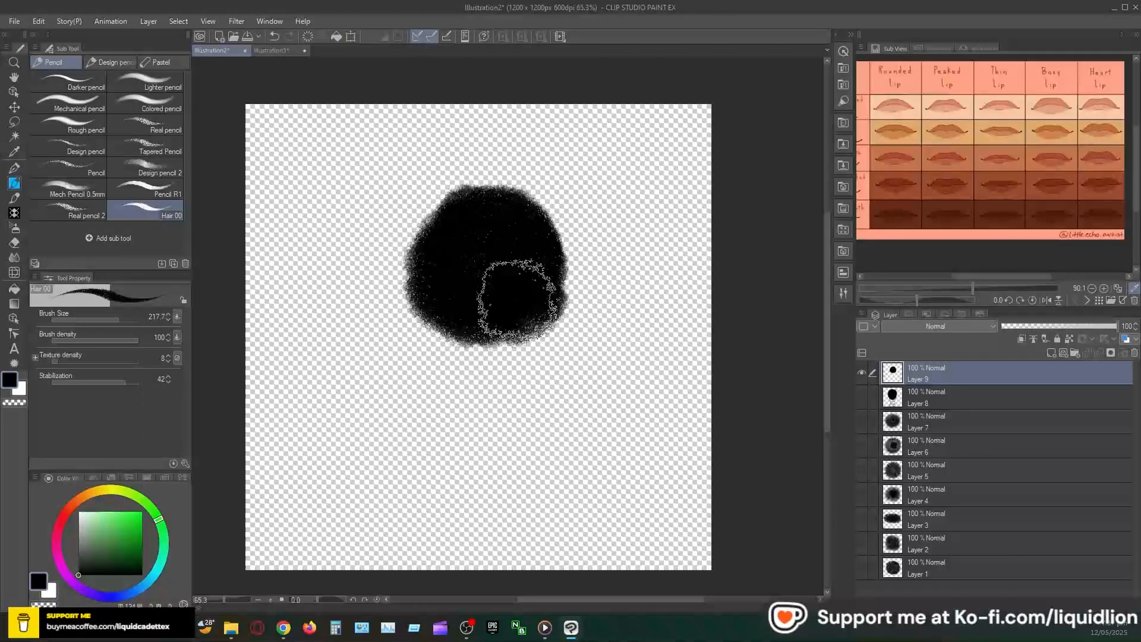
Step: Duplicate Layer 9 and move the copied blob straight below the original, near the canvas's lower edge
{"action": "key", "text": "ctrl"}
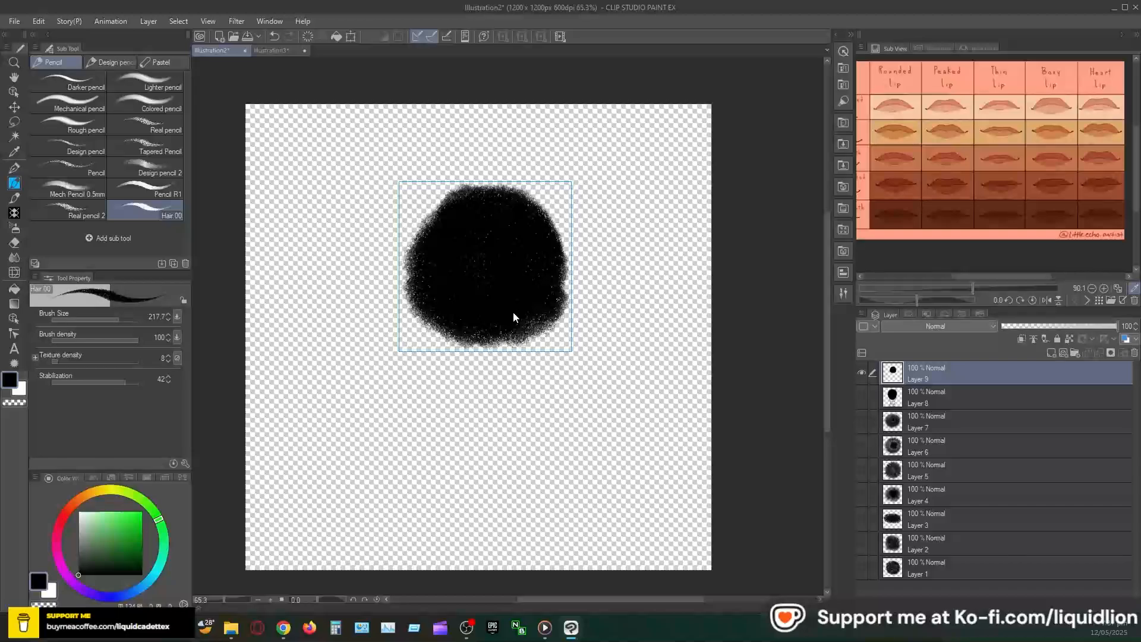
{"action": "key", "text": "ctrl"}
{"action": "key", "text": "ctrl+j"}
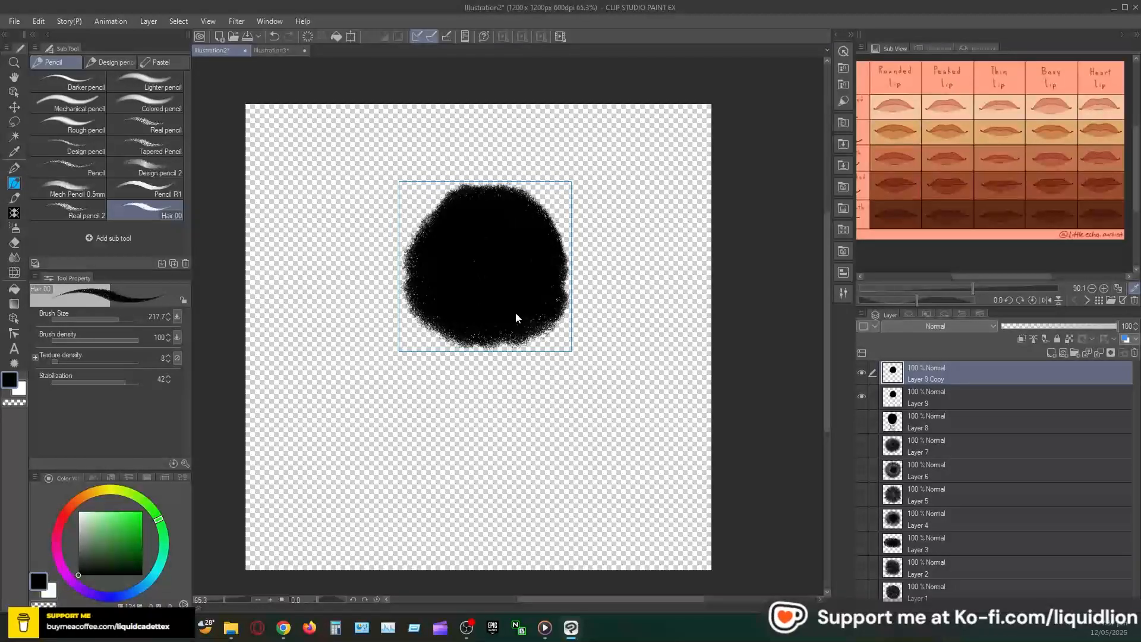
{"action": "key", "text": "ctrl+t"}
{"action": "left_click_drag", "start_coordinate": [517, 285], "coordinate": [528, 502]}
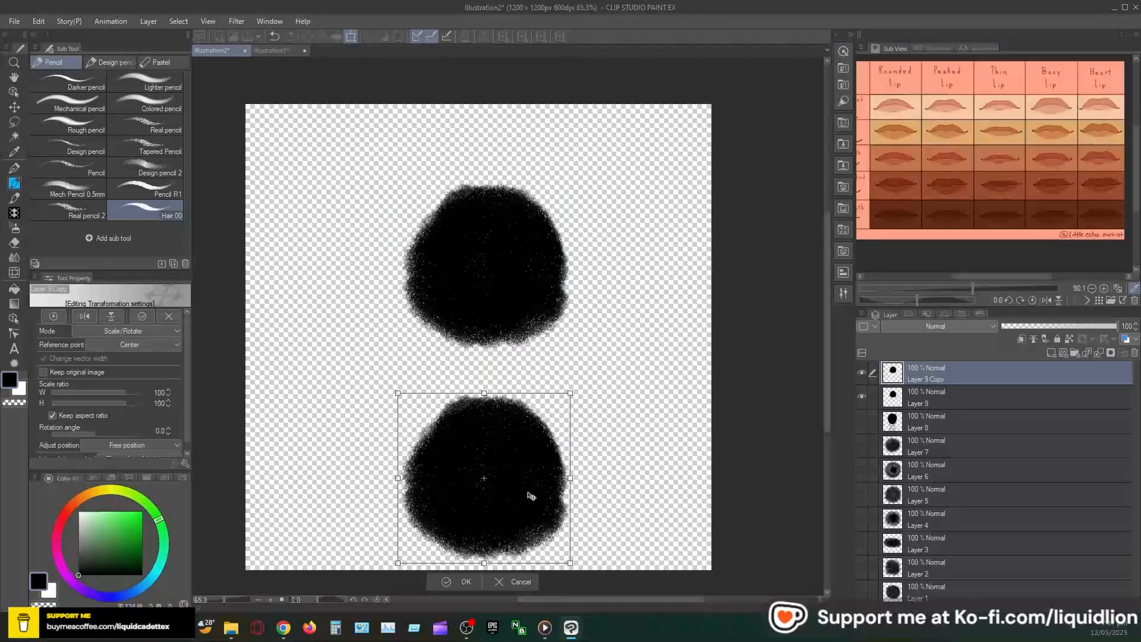
{"action": "left_click", "coordinate": [466, 584]}
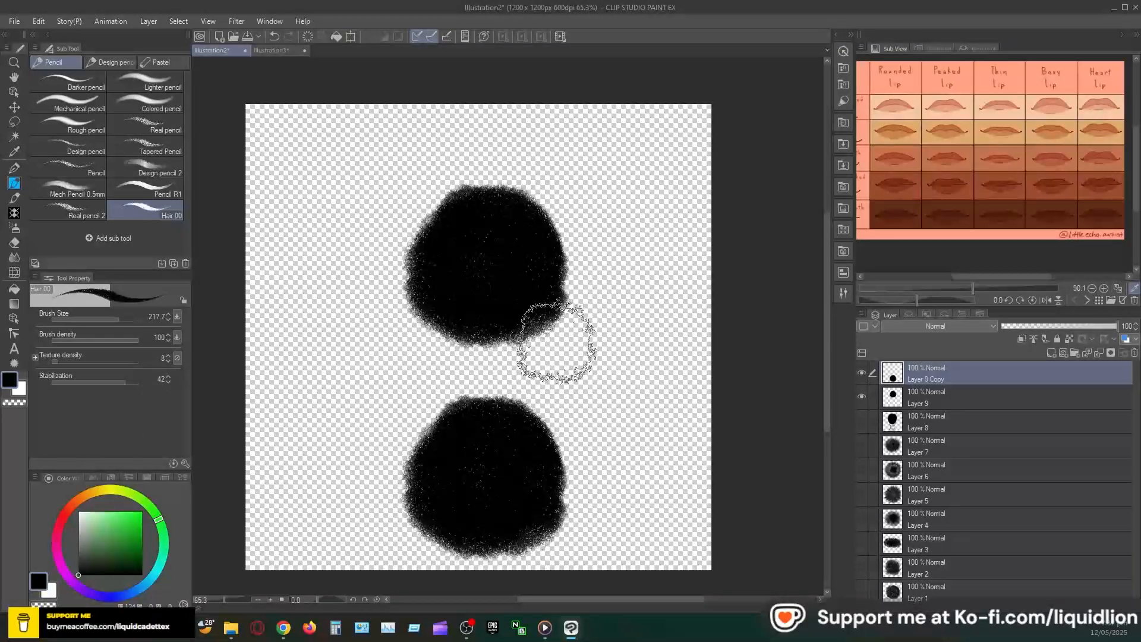
Step: Merge Layer 9 and its copy into one layer and shift the pair of blobs slightly up to centre it vertically
{"action": "left_click", "coordinate": [907, 396], "text": "ctrl"}
{"action": "right_click", "coordinate": [908, 395]}
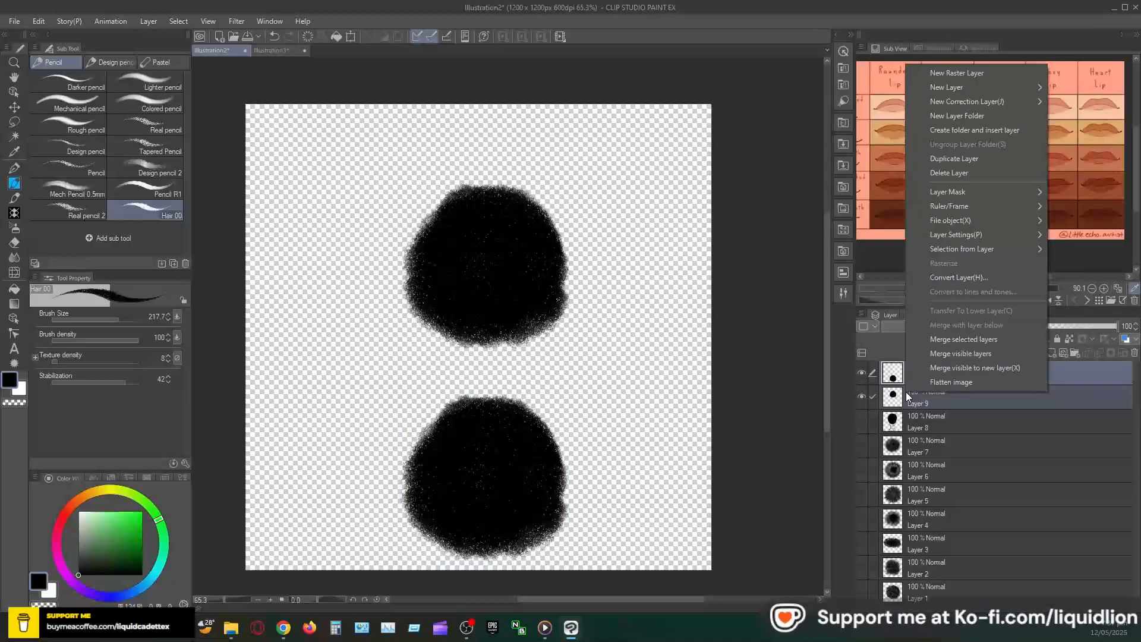
{"action": "left_click", "coordinate": [945, 340]}
{"action": "key", "text": "ctrl+t"}
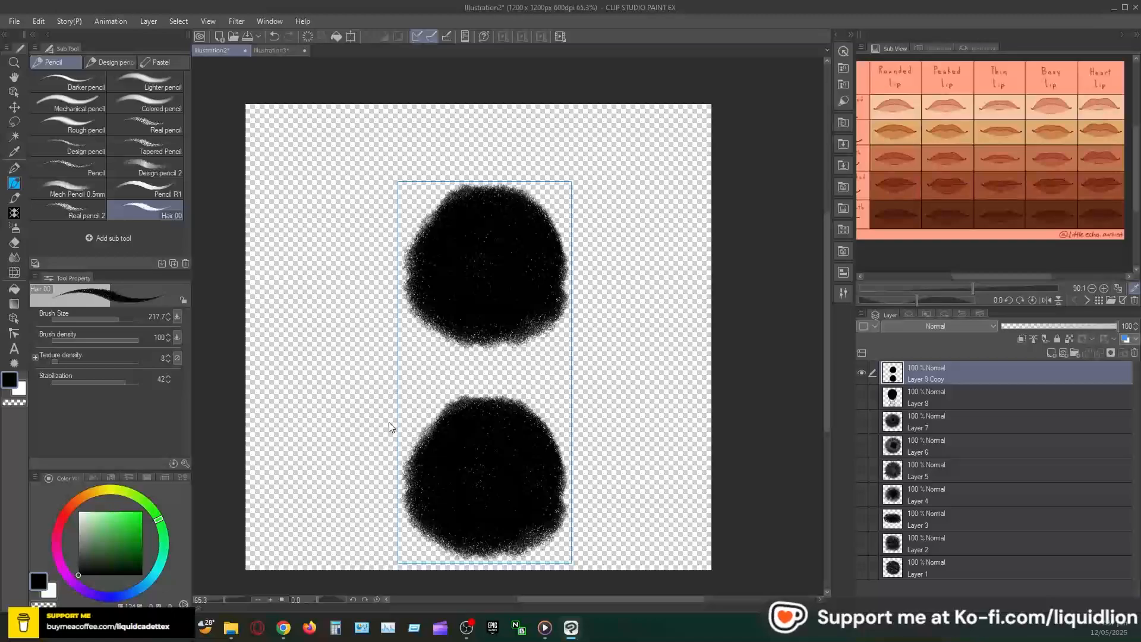
{"action": "mouse_move", "coordinate": [465, 306]}
{"action": "left_mouse_down"}
{"action": "mouse_move", "coordinate": [462, 273]}
{"action": "mouse_move", "coordinate": [458, 297]}
{"action": "left_mouse_up"}
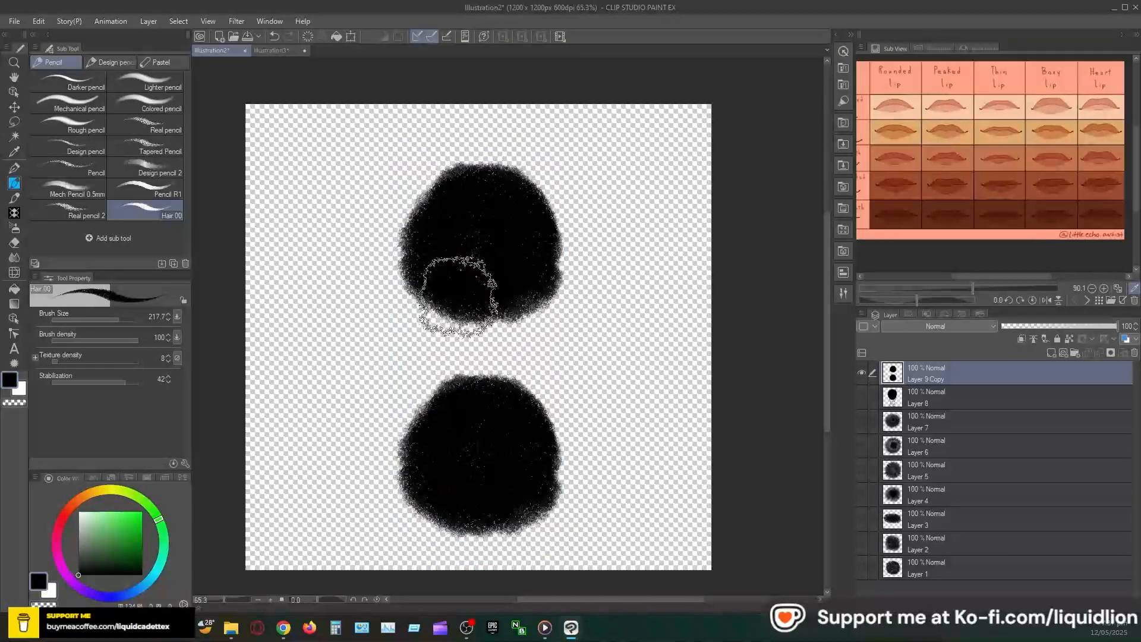
Step: Scale the pair of blobs on the merged Layer 9 Copy to 81% and move it up slightly
{"action": "key", "text": "ctrl+t"}
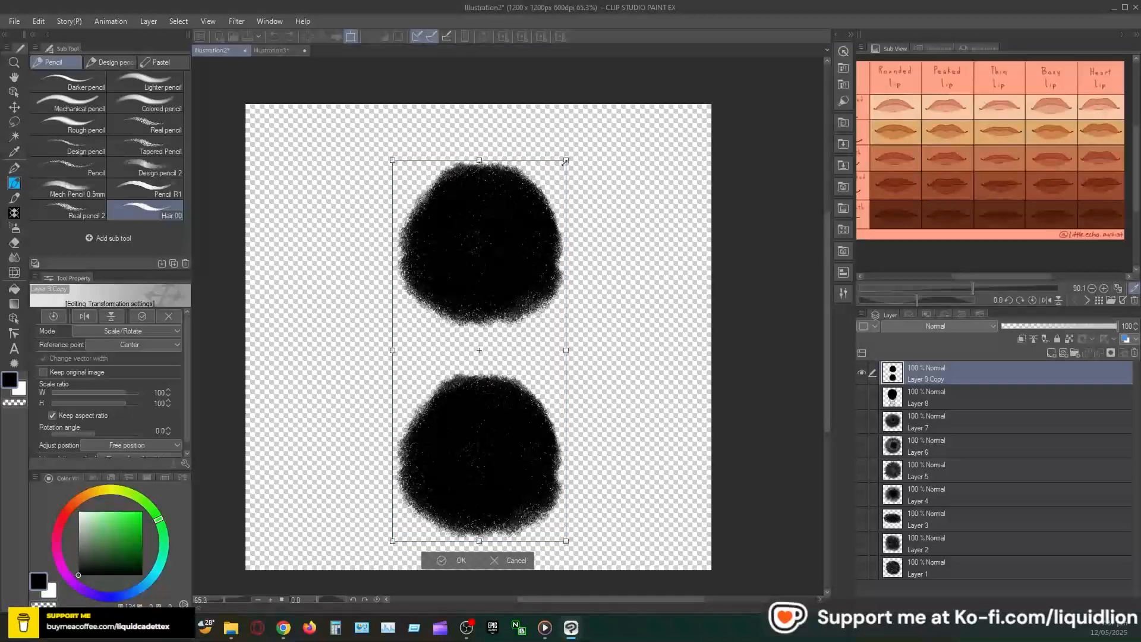
{"action": "left_click_drag", "start_coordinate": [572, 160], "coordinate": [531, 230]}
{"action": "left_click_drag", "start_coordinate": [487, 327], "coordinate": [500, 274]}
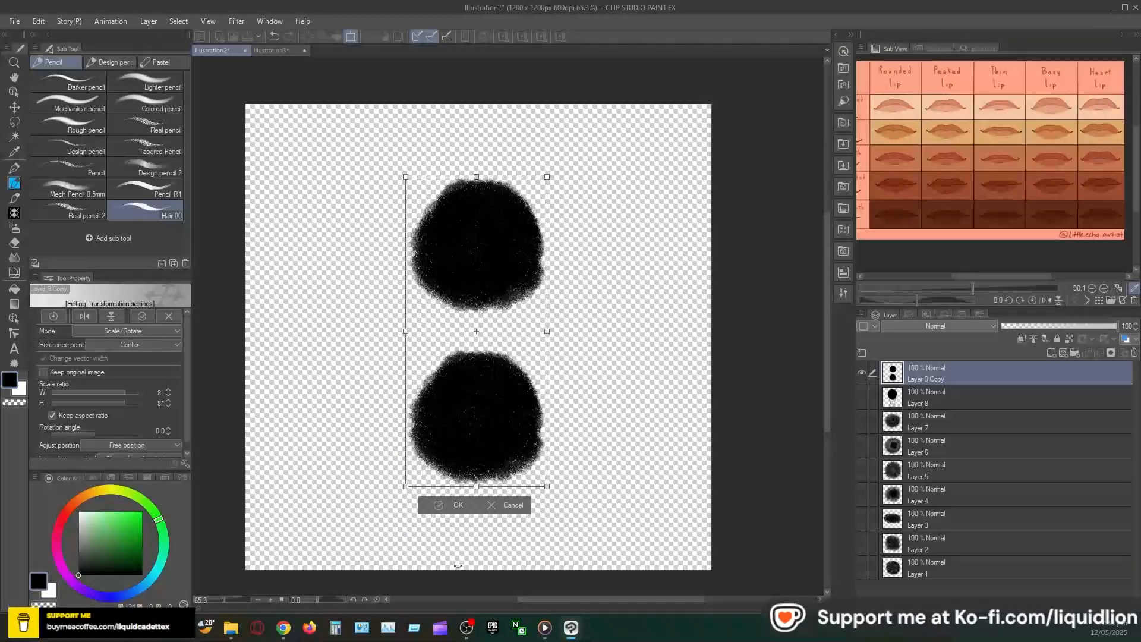
{"action": "left_click", "coordinate": [457, 507]}
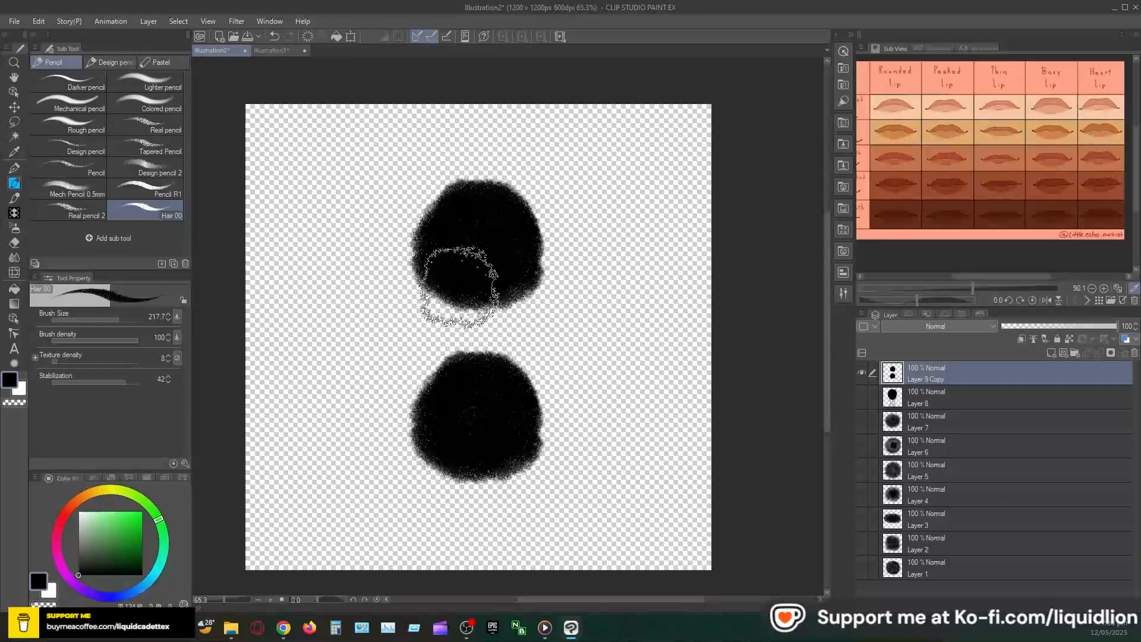
Step: With the G-pen at size 131.5, draw two curved hooks beneath the upper blob and a short vertical line below each
{"action": "key", "text": "p"}
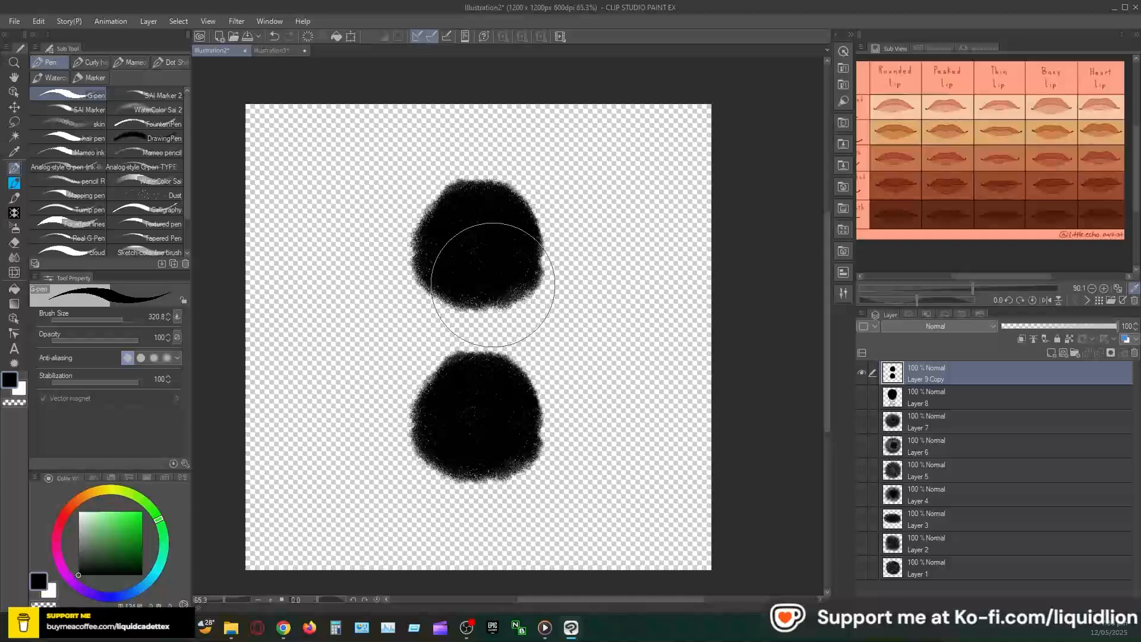
{"action": "scroll", "coordinate": [472, 351], "scroll_direction": "up", "scroll_amount": 4}
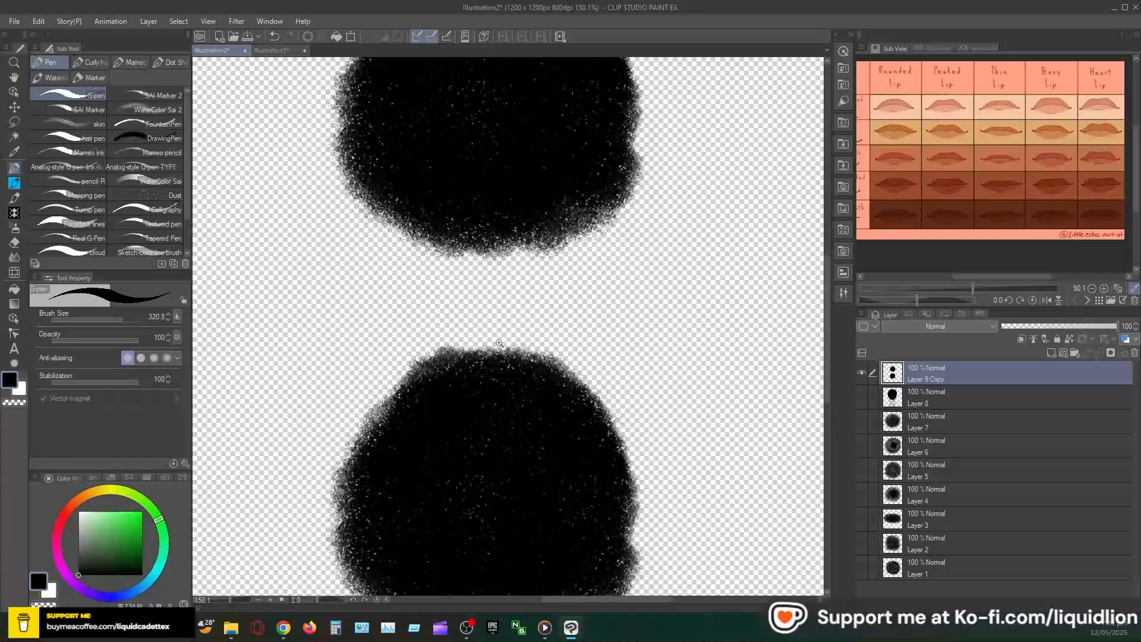
{"action": "mouse_move", "coordinate": [419, 218]}
{"action": "left_mouse_down"}
{"action": "mouse_move", "coordinate": [525, 281]}
{"action": "mouse_move", "coordinate": [474, 249]}
{"action": "mouse_move", "coordinate": [413, 247]}
{"action": "mouse_move", "coordinate": [443, 286]}
{"action": "left_mouse_up"}
{"action": "mouse_move", "coordinate": [558, 234]}
{"action": "left_mouse_down"}
{"action": "mouse_move", "coordinate": [565, 275]}
{"action": "mouse_move", "coordinate": [545, 281]}
{"action": "left_mouse_up"}
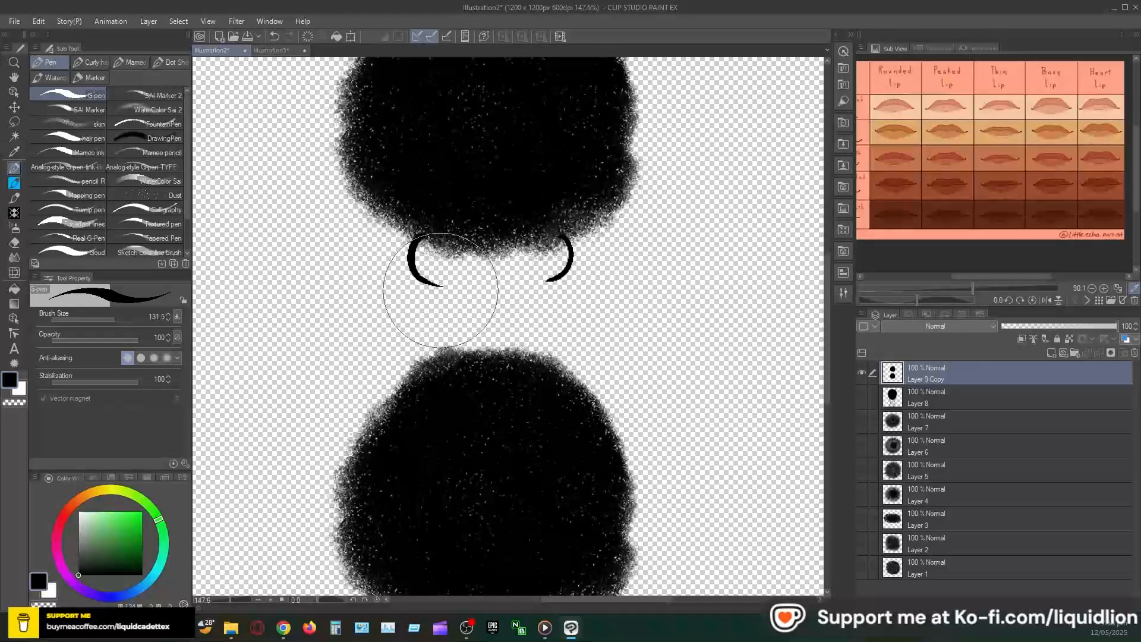
{"action": "left_click_drag", "start_coordinate": [441, 288], "coordinate": [445, 324]}
{"action": "left_click_drag", "start_coordinate": [543, 282], "coordinate": [543, 322]}
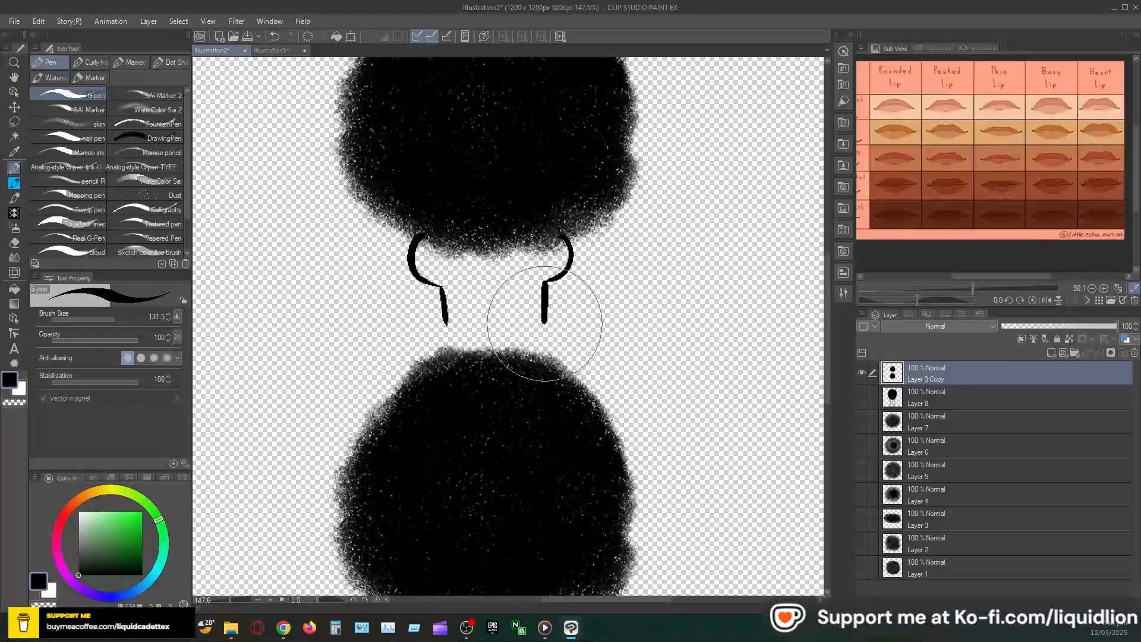
Step: Complete the spool-shaped connector between the blobs with two curves meeting the lower blob and two horizontal crossing lines
{"action": "left_click_drag", "start_coordinate": [446, 322], "coordinate": [430, 364]}
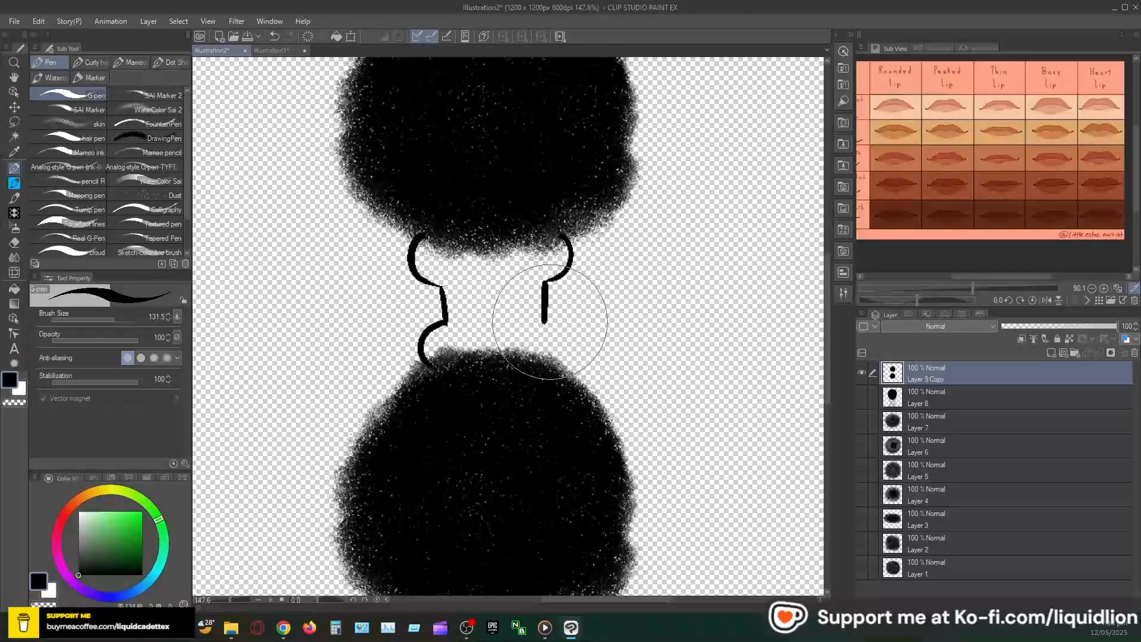
{"action": "mouse_move", "coordinate": [544, 320]}
{"action": "left_mouse_down"}
{"action": "mouse_move", "coordinate": [566, 328]}
{"action": "mouse_move", "coordinate": [560, 369]}
{"action": "left_mouse_up"}
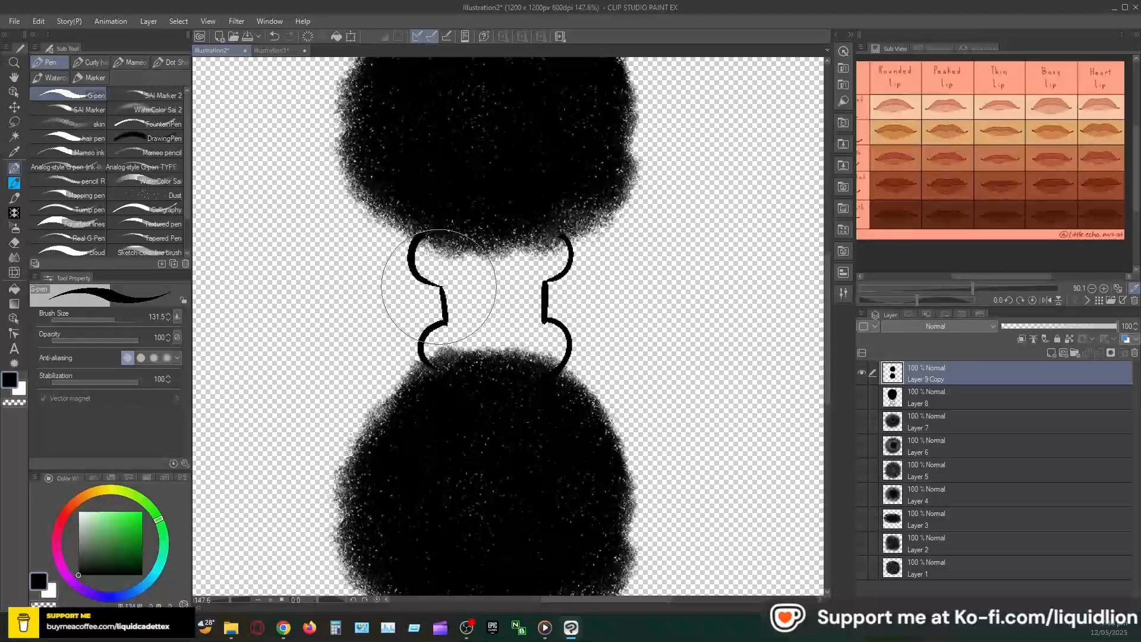
{"action": "left_click_drag", "start_coordinate": [439, 288], "coordinate": [544, 287]}
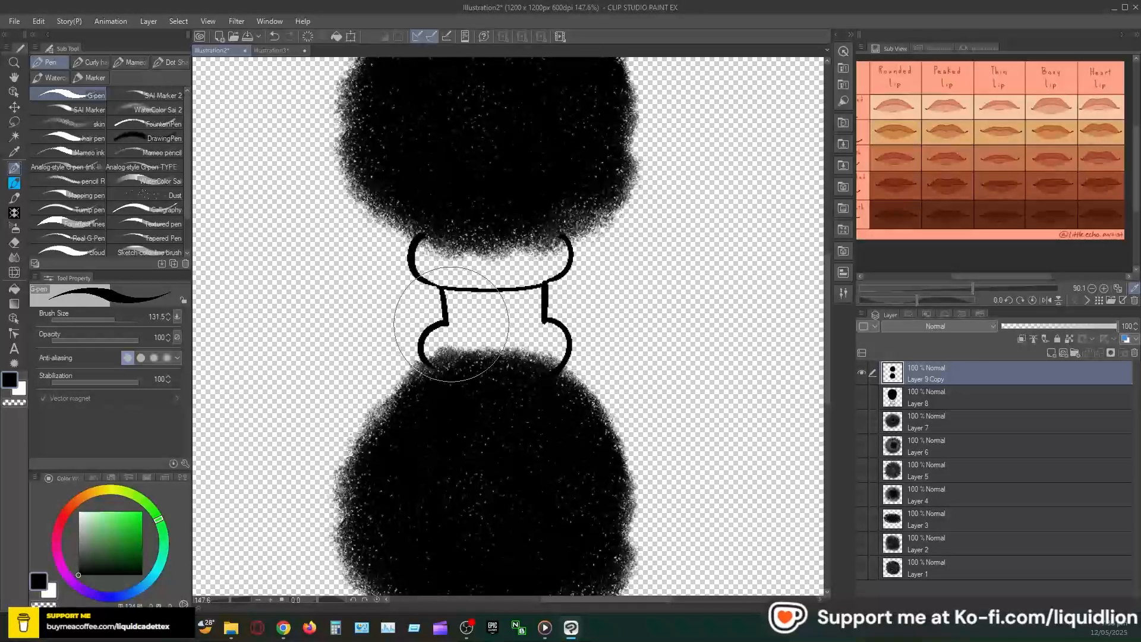
{"action": "left_click_drag", "start_coordinate": [446, 322], "coordinate": [518, 321]}
Step: Outline a rounded band and narrow neck beneath the lower blob, and draw a wide horizontal line across the neck's base
{"action": "scroll", "coordinate": [565, 333], "scroll_direction": "down", "scroll_amount": 5}
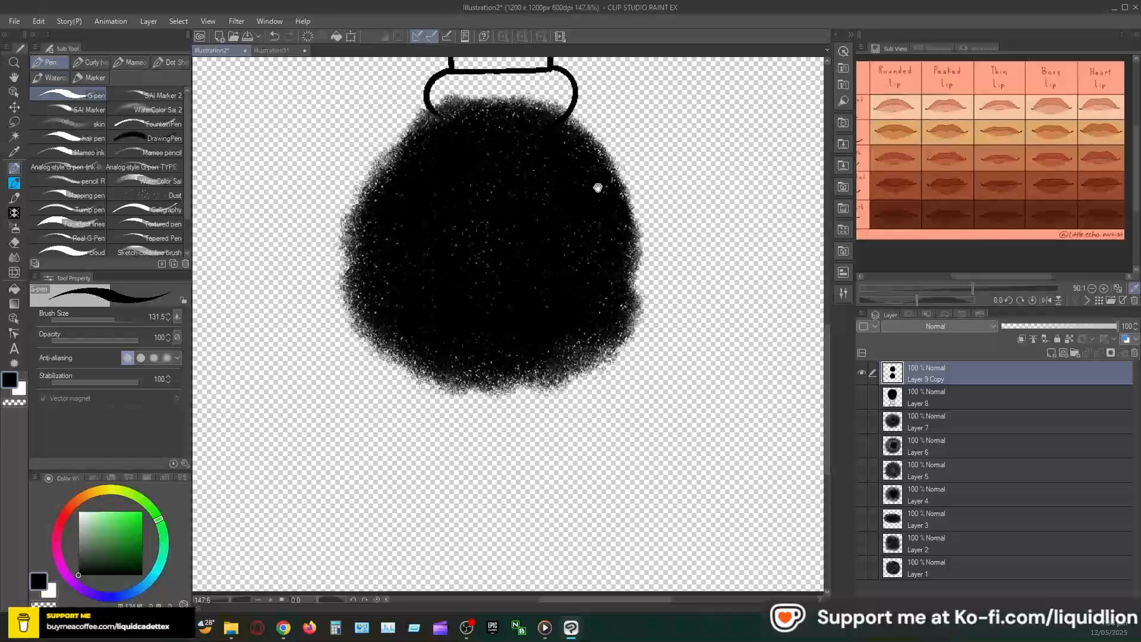
{"action": "left_click_drag", "start_coordinate": [651, 357], "coordinate": [614, 369]}
{"action": "left_click_drag", "start_coordinate": [683, 395], "coordinate": [580, 384]}
{"action": "left_click_drag", "start_coordinate": [467, 378], "coordinate": [490, 373]}
{"action": "left_click", "coordinate": [490, 373]}
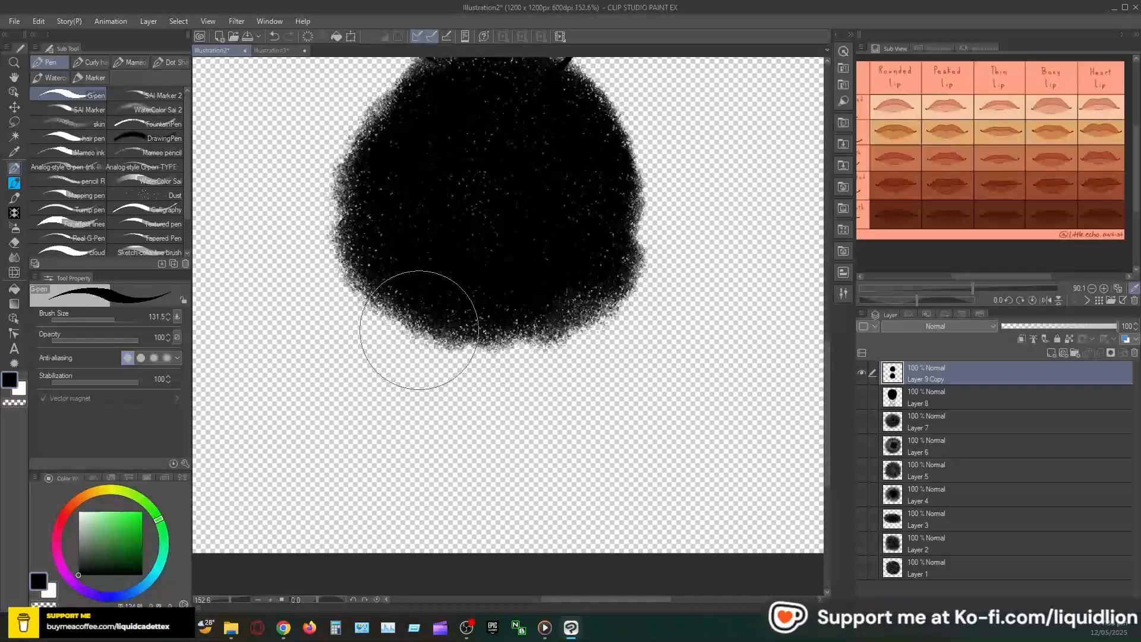
{"action": "mouse_move", "coordinate": [419, 327]}
{"action": "left_mouse_down"}
{"action": "mouse_move", "coordinate": [410, 352]}
{"action": "mouse_move", "coordinate": [439, 378]}
{"action": "left_mouse_up"}
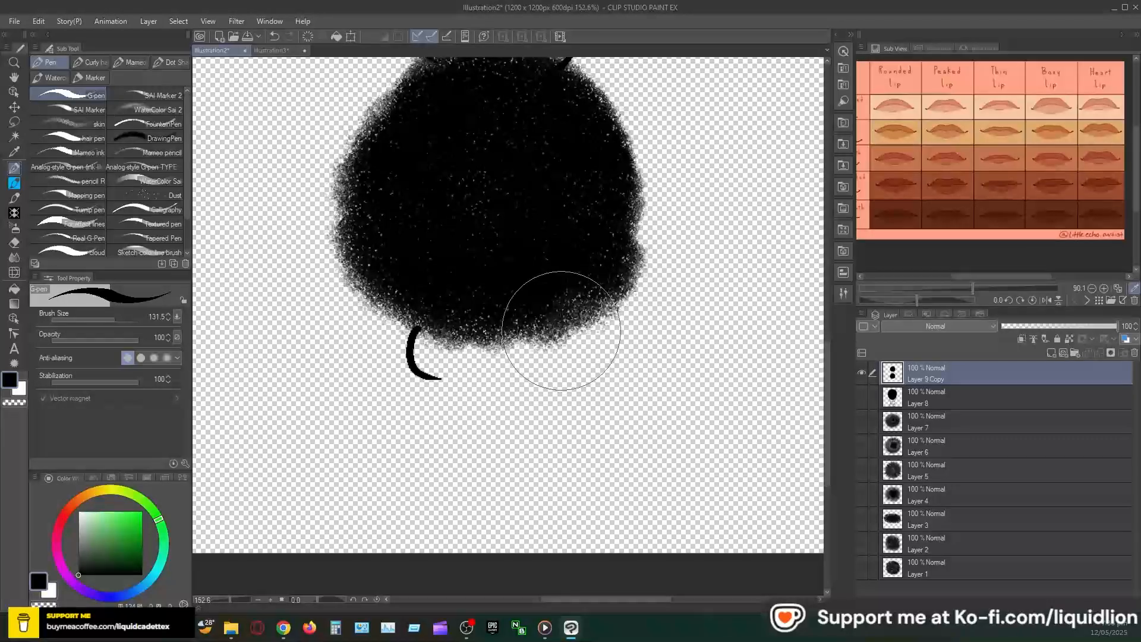
{"action": "mouse_move", "coordinate": [565, 329]}
{"action": "left_mouse_down"}
{"action": "mouse_move", "coordinate": [572, 344]}
{"action": "mouse_move", "coordinate": [556, 375]}
{"action": "mouse_move", "coordinate": [532, 379]}
{"action": "left_mouse_up"}
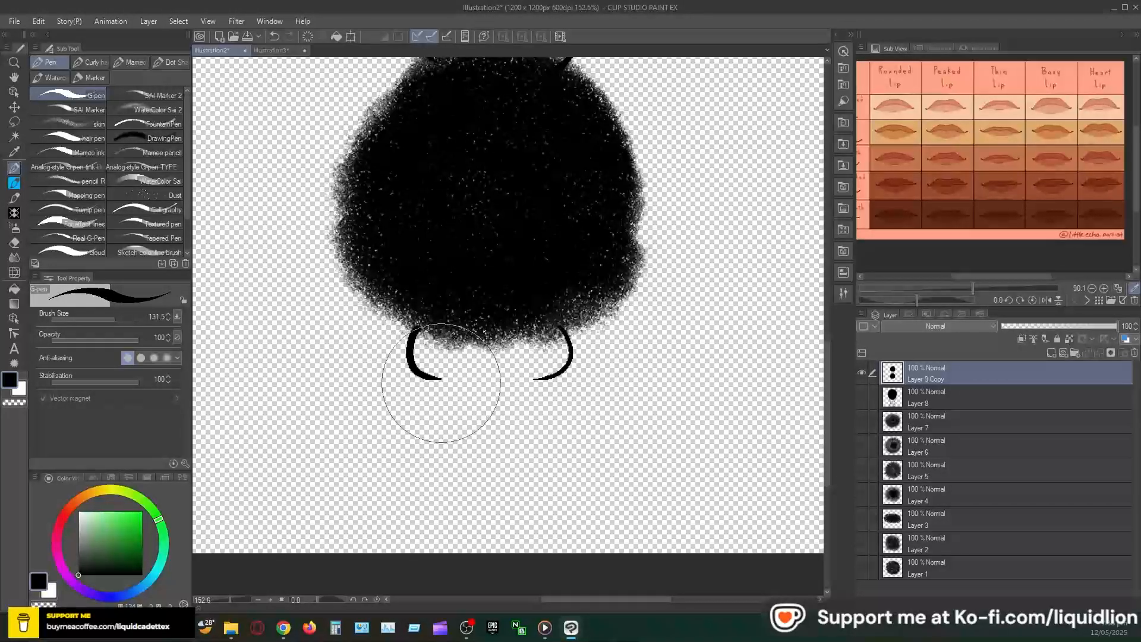
{"action": "mouse_move", "coordinate": [430, 377]}
{"action": "left_mouse_down"}
{"action": "mouse_move", "coordinate": [553, 377]}
{"action": "mouse_move", "coordinate": [449, 377]}
{"action": "mouse_move", "coordinate": [455, 422]}
{"action": "left_mouse_up"}
{"action": "left_click_drag", "start_coordinate": [526, 382], "coordinate": [527, 427]}
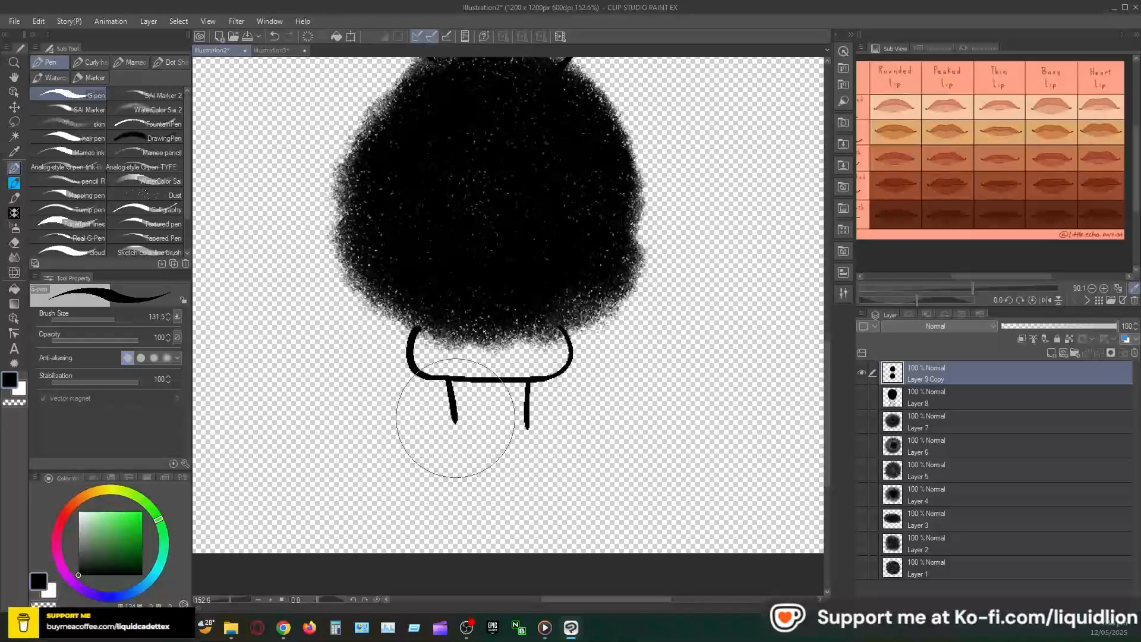
{"action": "left_click_drag", "start_coordinate": [421, 426], "coordinate": [572, 427]}
{"action": "mouse_move", "coordinate": [424, 426]}
{"action": "left_mouse_down"}
{"action": "mouse_move", "coordinate": [397, 432]}
{"action": "mouse_move", "coordinate": [458, 473]}
{"action": "mouse_move", "coordinate": [539, 466]}
{"action": "mouse_move", "coordinate": [571, 441]}
{"action": "left_mouse_up"}
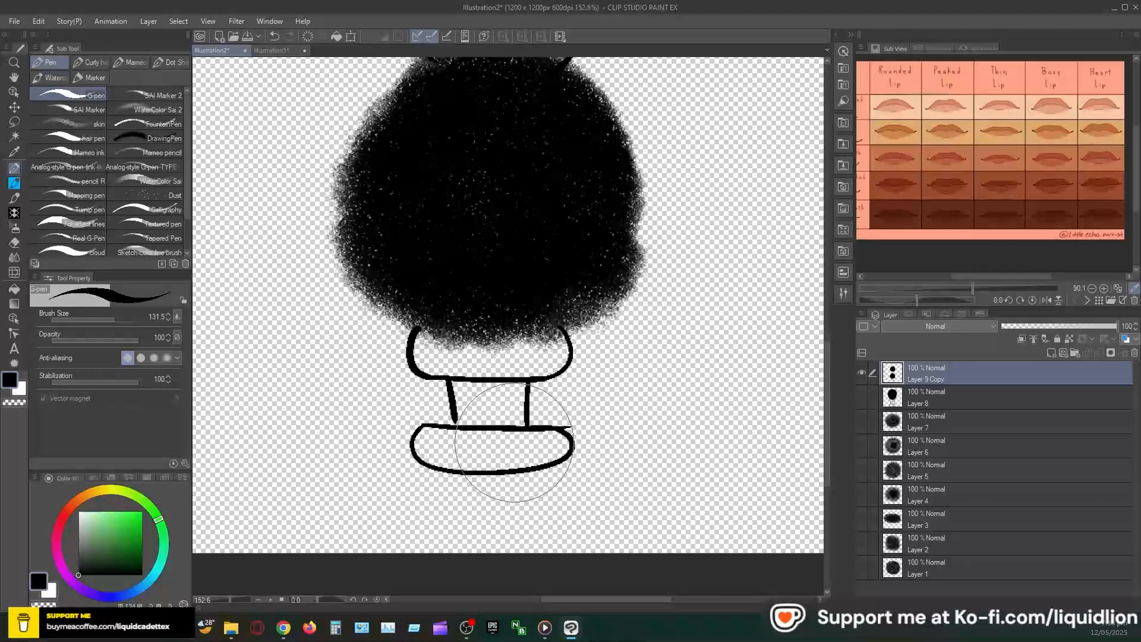
{"action": "key", "text": "ctrl+x"}
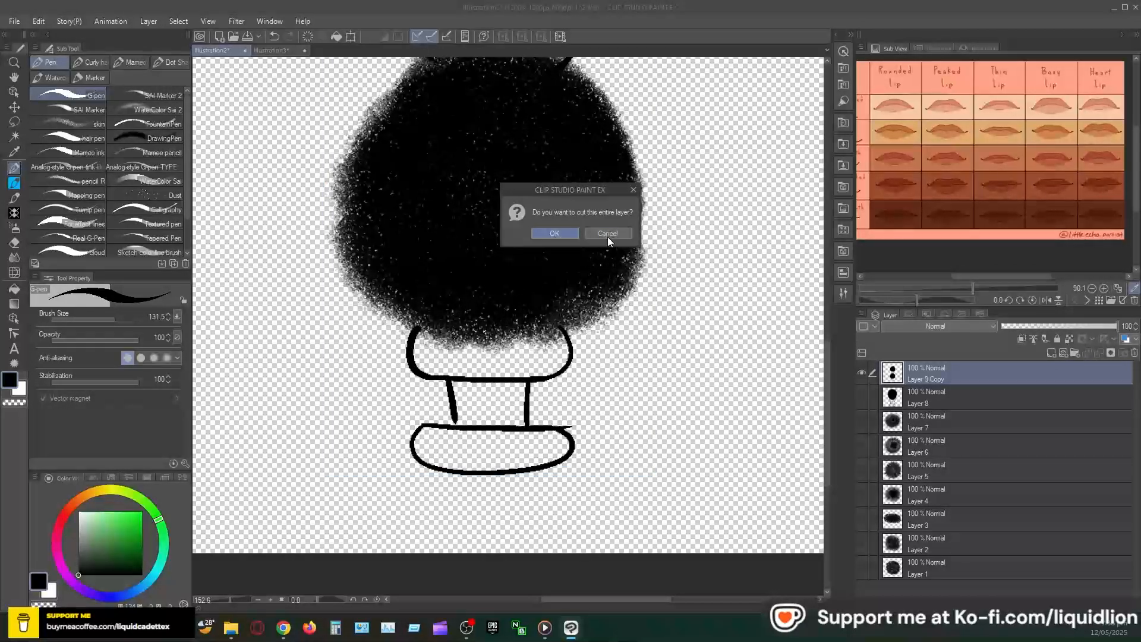
{"action": "left_click", "coordinate": [607, 236]}
{"action": "key", "text": "ctrl+z"}
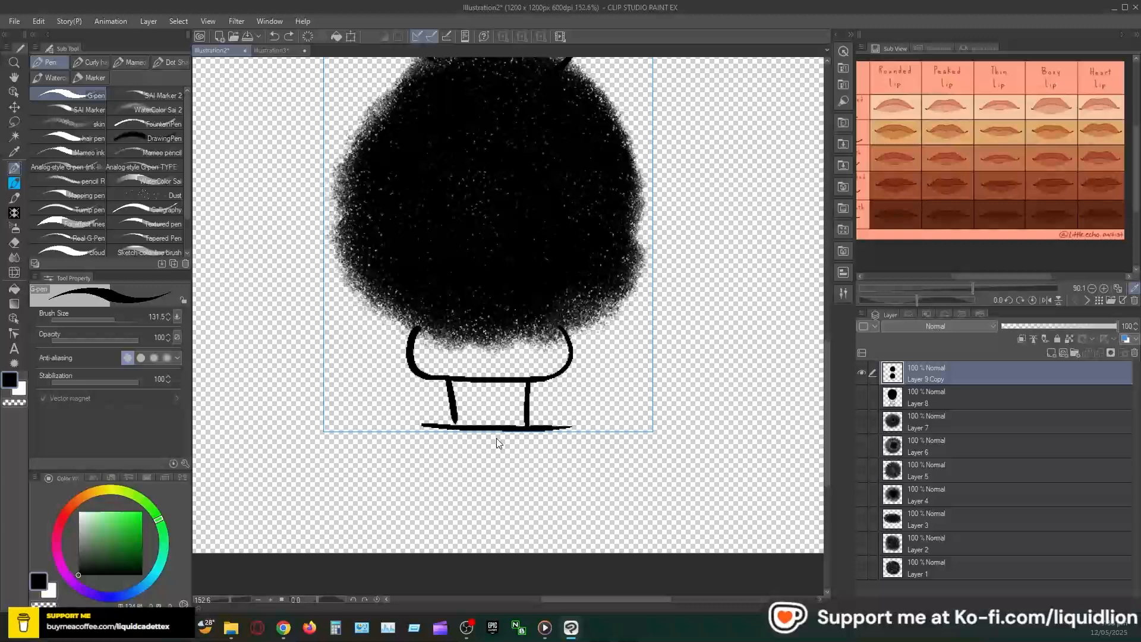
Step: Outline a closed rounded band beneath the horizontal line at the base of the bottom neck
{"action": "mouse_move", "coordinate": [456, 425]}
{"action": "left_mouse_down"}
{"action": "mouse_move", "coordinate": [415, 430]}
{"action": "mouse_move", "coordinate": [410, 466]}
{"action": "mouse_move", "coordinate": [463, 482]}
{"action": "mouse_move", "coordinate": [560, 467]}
{"action": "left_mouse_up"}
{"action": "mouse_move", "coordinate": [569, 425]}
{"action": "left_mouse_down"}
{"action": "mouse_move", "coordinate": [579, 443]}
{"action": "mouse_move", "coordinate": [569, 475]}
{"action": "left_mouse_up"}
{"action": "key", "text": "ctrl+z"}
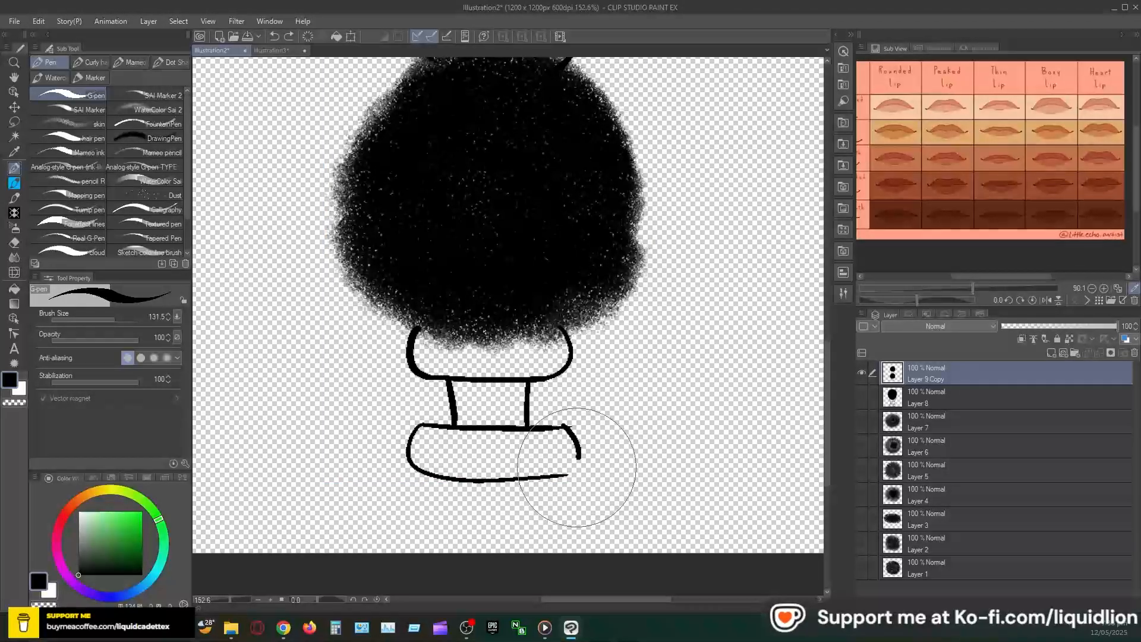
{"action": "key", "text": "ctrl+y"}
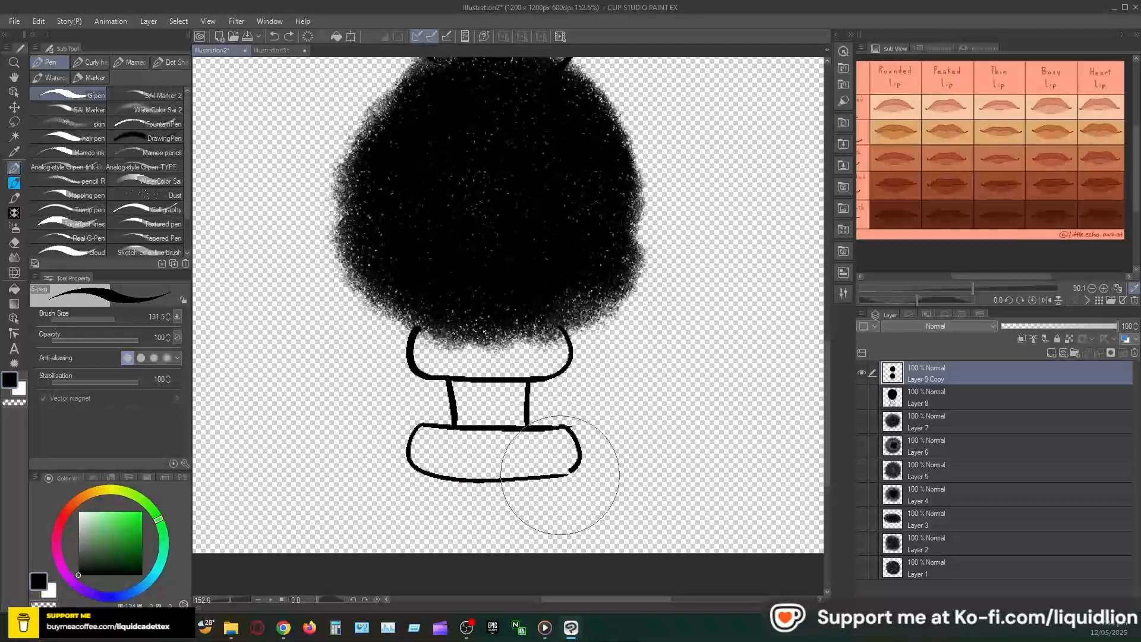
{"action": "left_click_drag", "start_coordinate": [539, 460], "coordinate": [560, 458]}
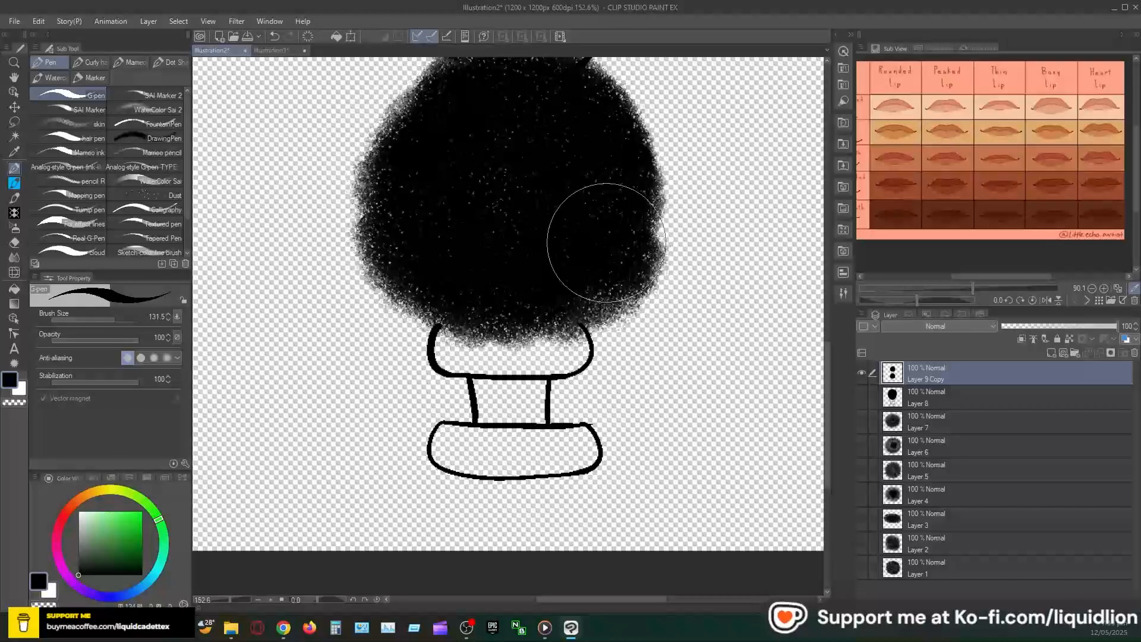
Step: Move the whole Layer 9 Copy drawing up and slightly left to centre it vertically on the canvas
{"action": "mouse_move", "coordinate": [661, 354]}
{"action": "left_mouse_down"}
{"action": "mouse_move", "coordinate": [616, 367]}
{"action": "mouse_move", "coordinate": [628, 364]}
{"action": "left_mouse_up"}
{"action": "left_click_drag", "start_coordinate": [717, 335], "coordinate": [588, 415]}
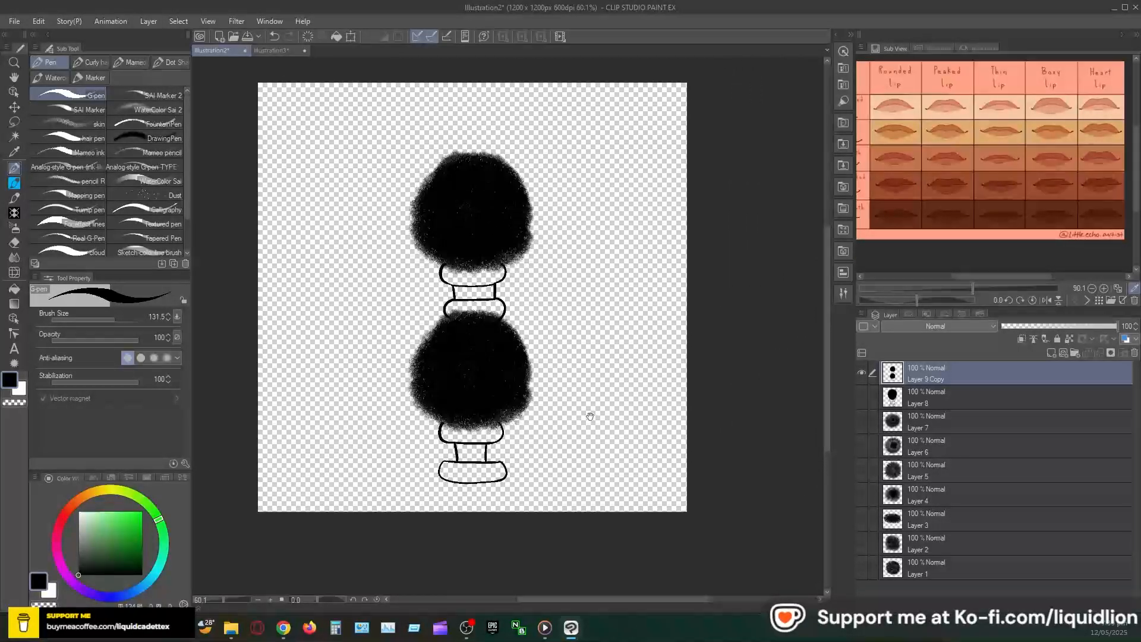
{"action": "left_click_drag", "start_coordinate": [572, 340], "coordinate": [574, 378]}
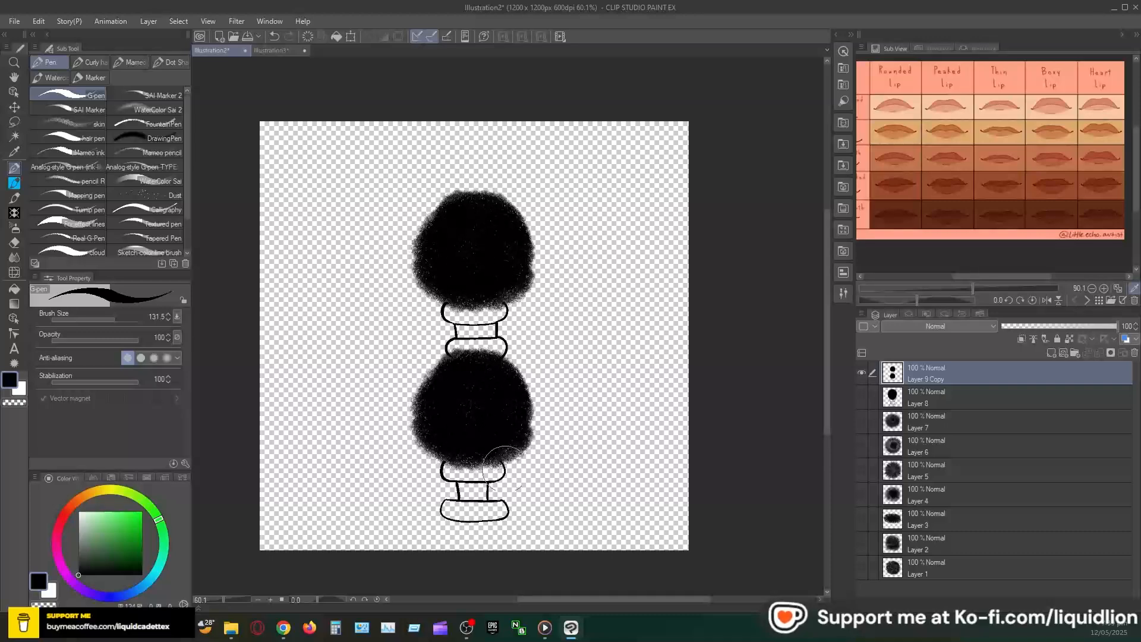
{"action": "left_click_drag", "start_coordinate": [562, 437], "coordinate": [557, 399]}
{"action": "left_click_drag", "start_coordinate": [590, 333], "coordinate": [579, 366]}
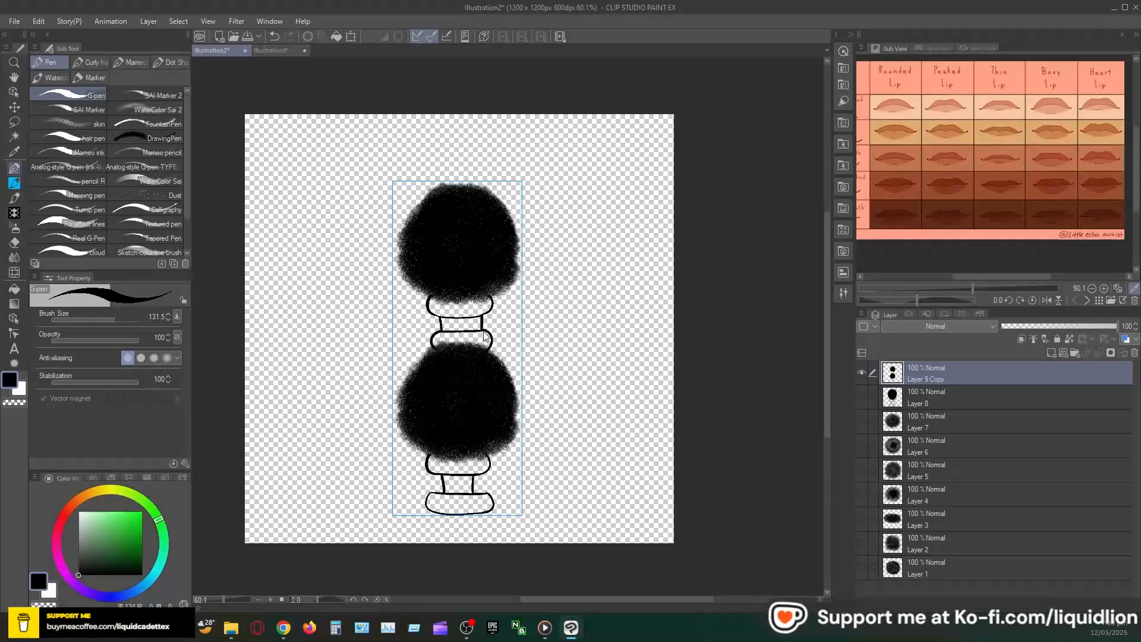
{"action": "left_click_drag", "start_coordinate": [479, 363], "coordinate": [472, 340]}
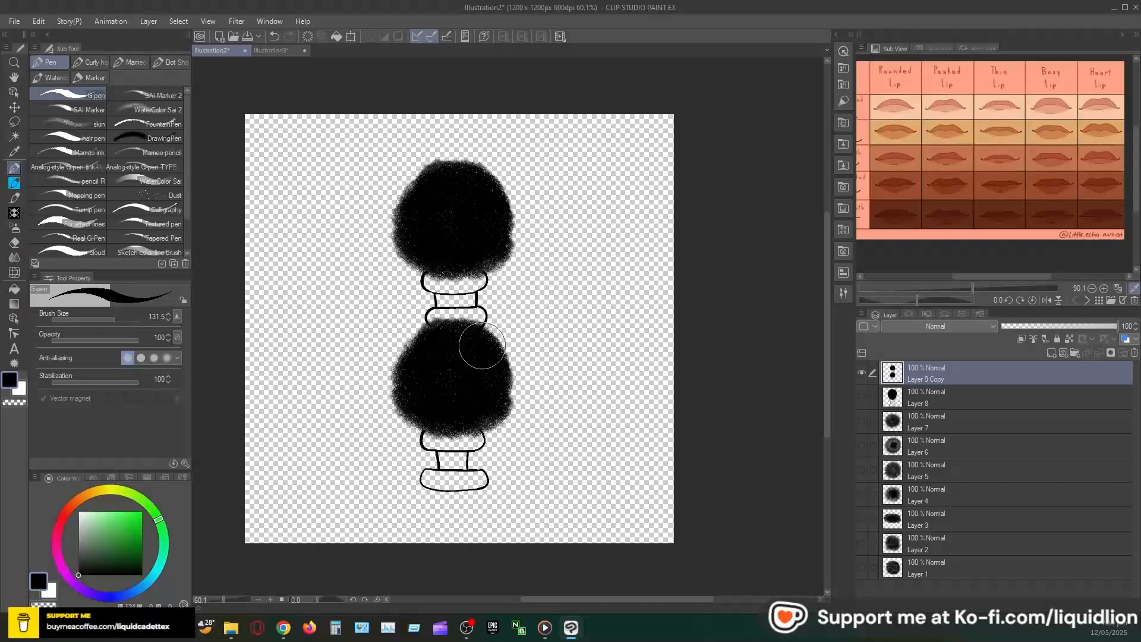
Step: Start registering the layer as an image material named Hair 09, enabled for use as a brush tip shape
{"action": "left_click", "coordinate": [38, 22]}
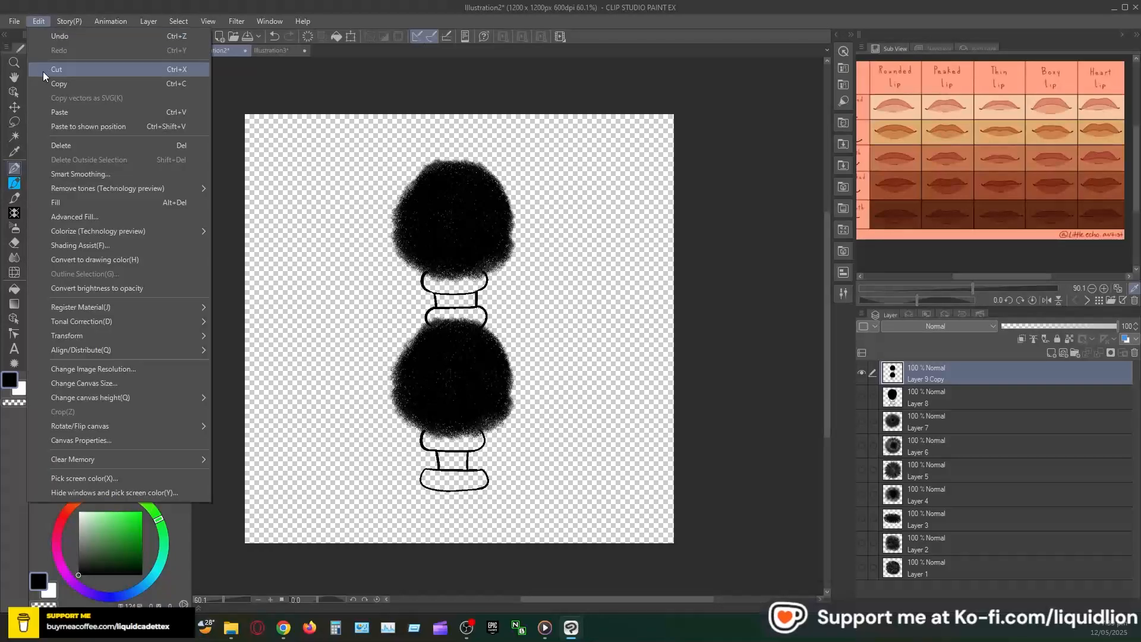
{"action": "mouse_move", "coordinate": [111, 310]}
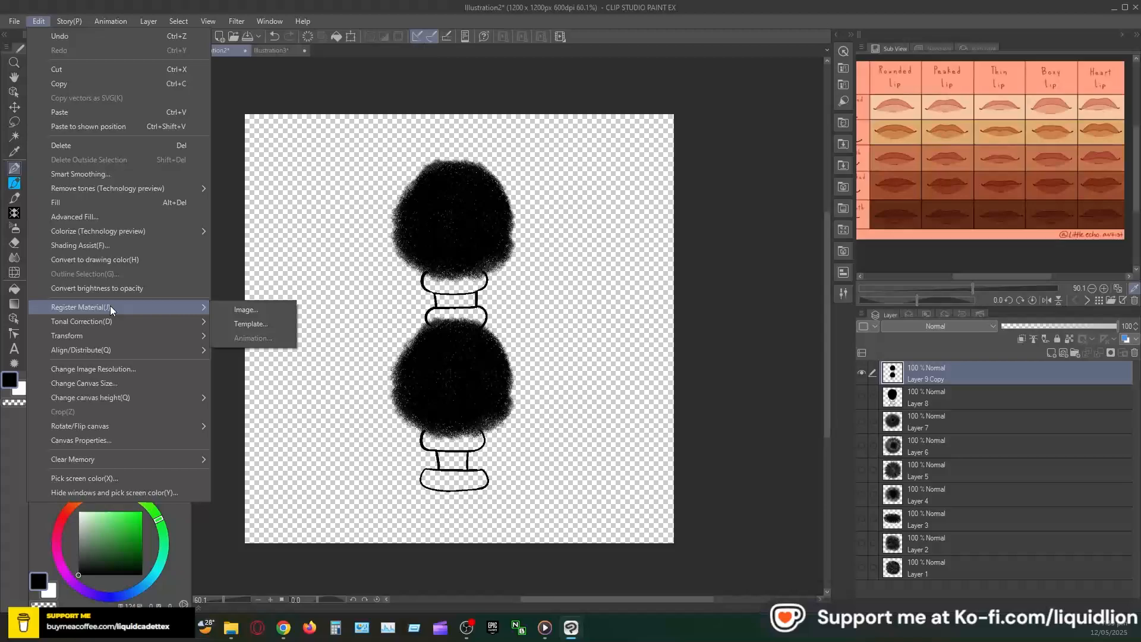
{"action": "left_click", "coordinate": [241, 314]}
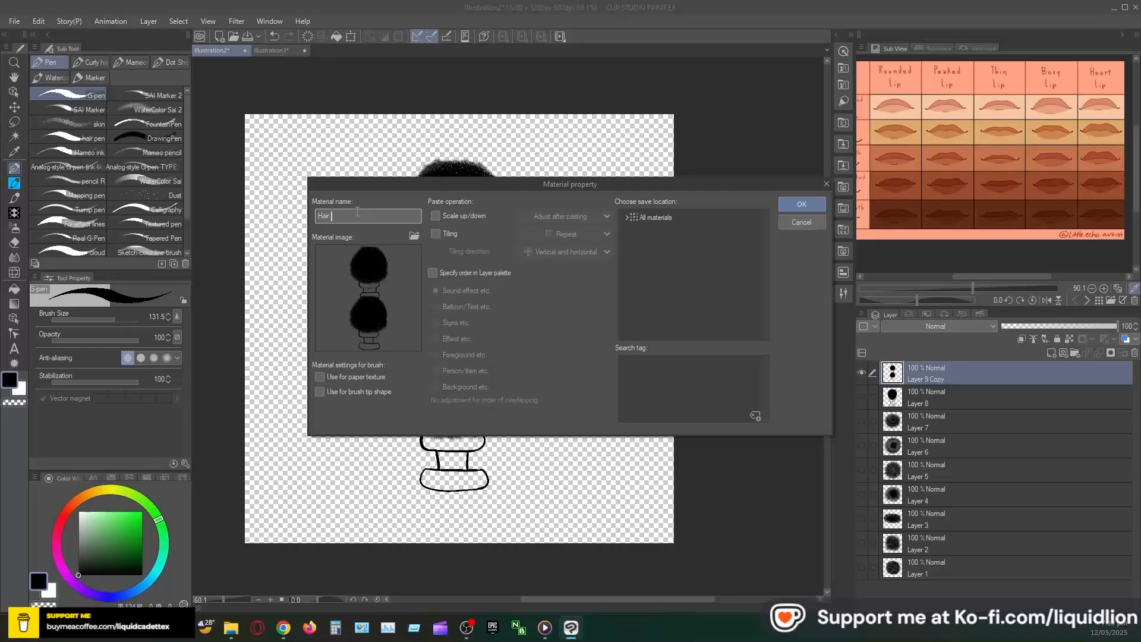
{"action": "type", "text": "09"}
{"action": "left_click", "coordinate": [320, 392]}
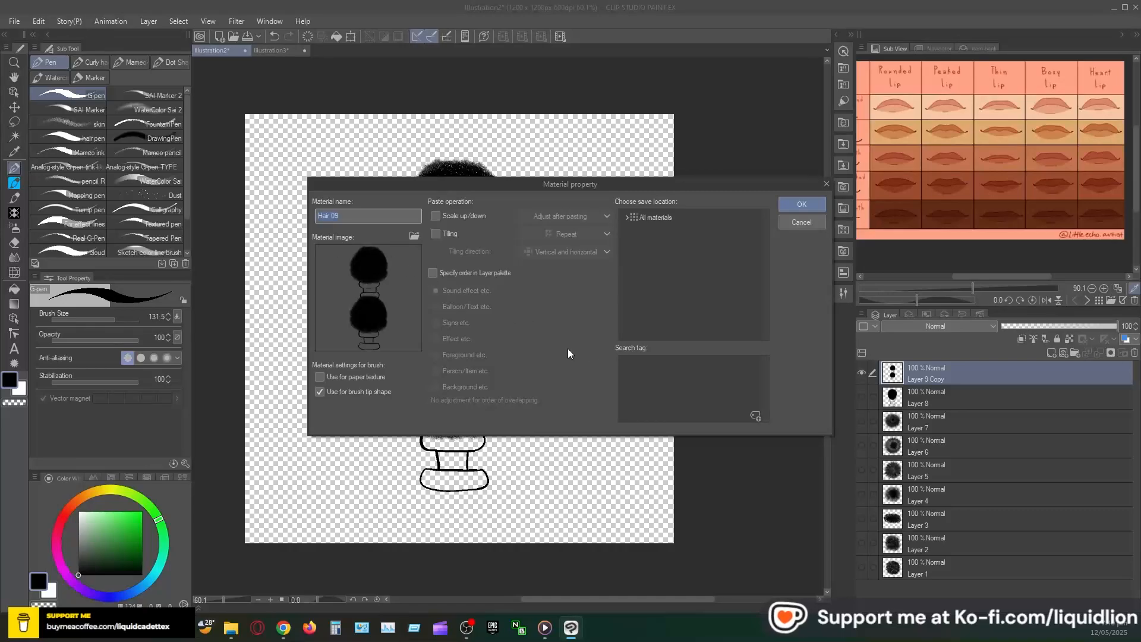
Step: Add the search tags Hair 09 and Hair to the material
{"action": "left_click", "coordinate": [753, 416]}
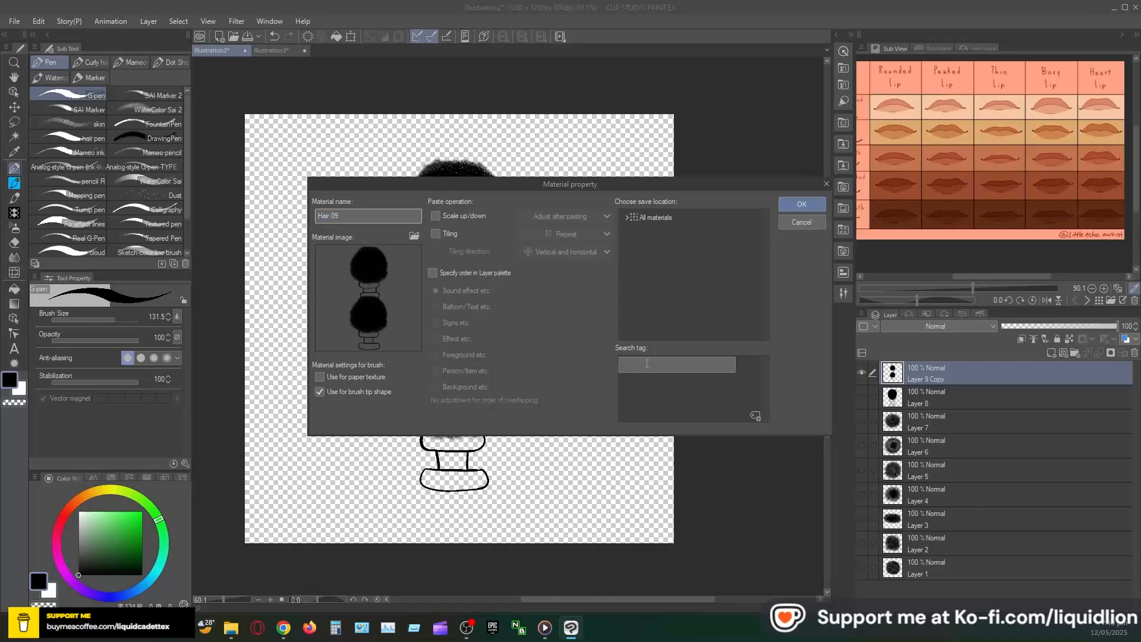
{"action": "type", "text": "Hair 09"}
{"action": "key", "text": "Return"}
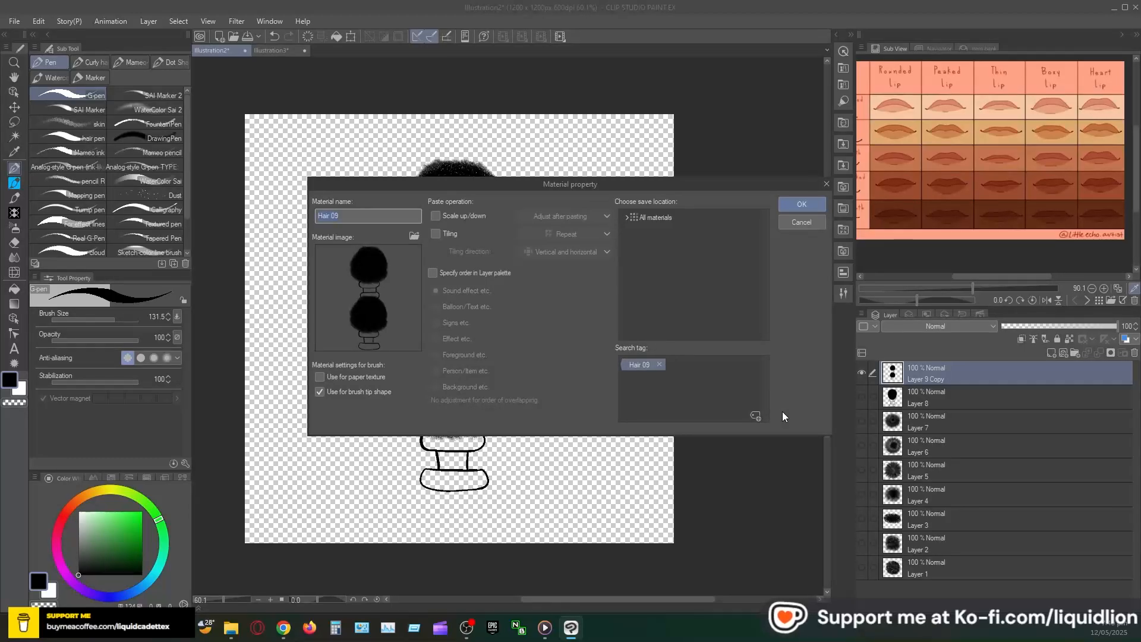
{"action": "left_click", "coordinate": [757, 414]}
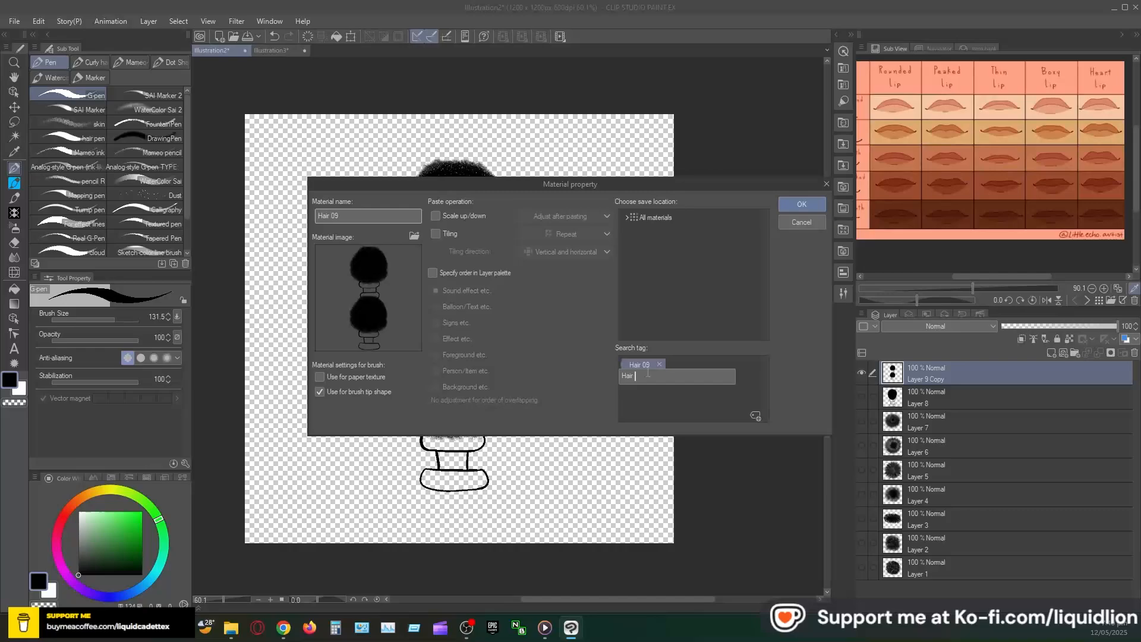
{"action": "key", "text": "Return"}
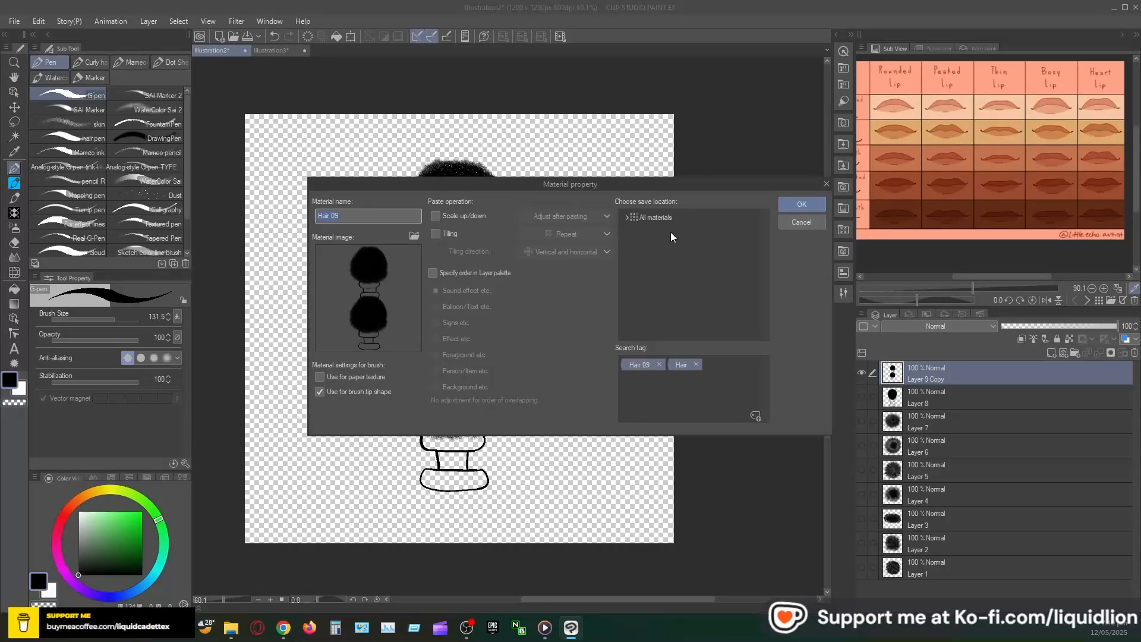
Step: Choose Image material under All materials as the material's save location
{"action": "left_click", "coordinate": [627, 216]}
{"action": "left_click", "coordinate": [631, 279]}
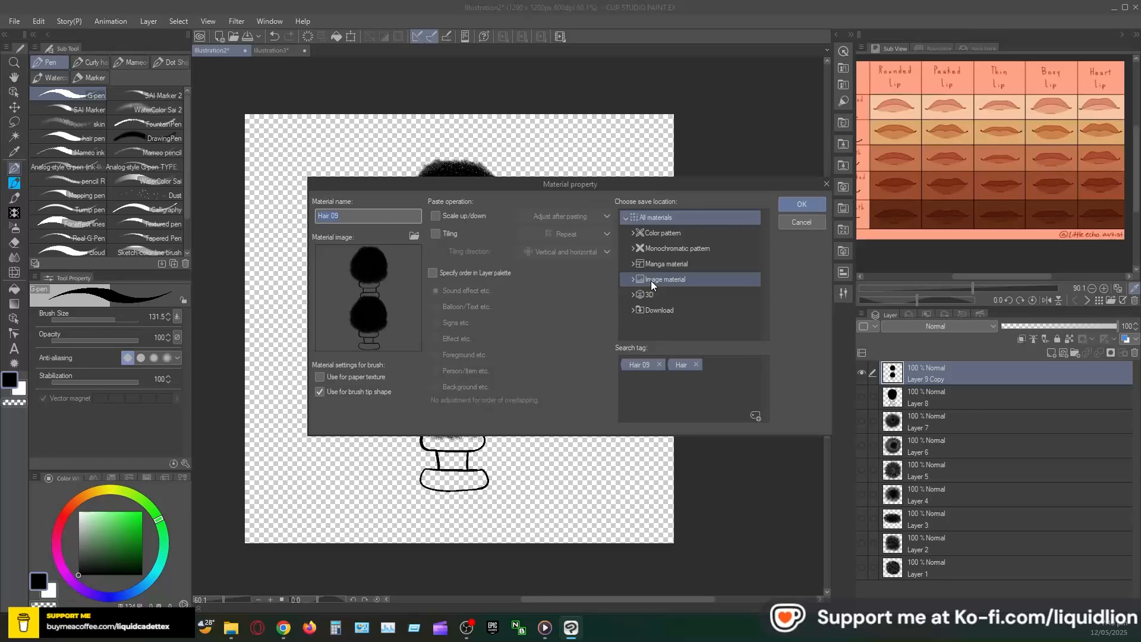
{"action": "left_click", "coordinate": [651, 280]}
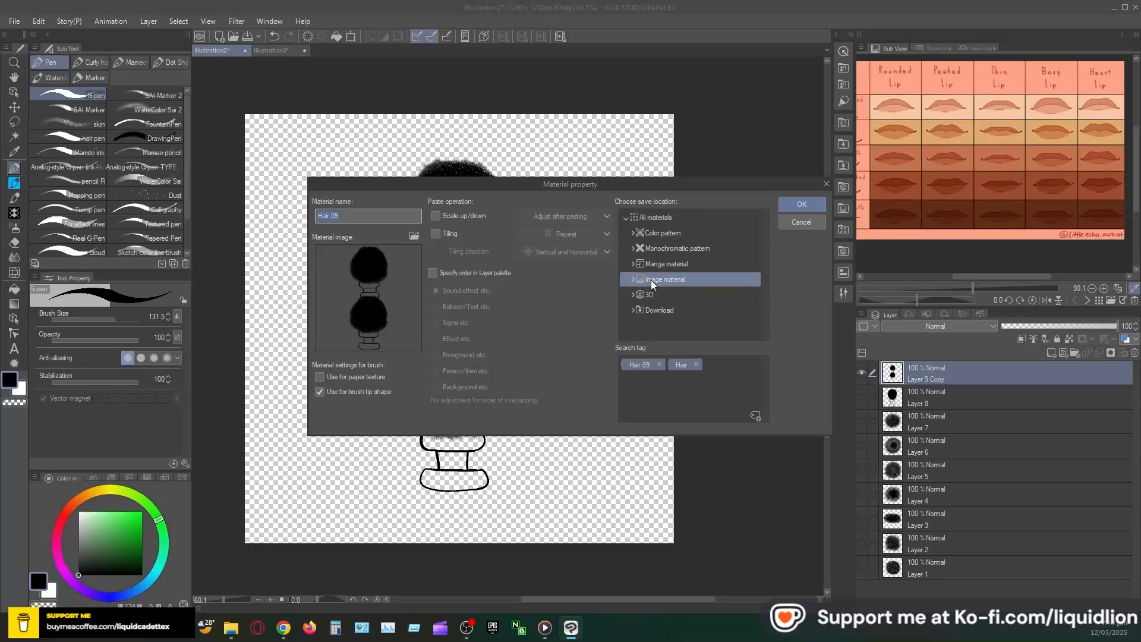
Step: Confirm the material registration and add a new empty layer above Layer 9 Copy, hiding Layer 9 Copy
{"action": "left_click", "coordinate": [796, 204]}
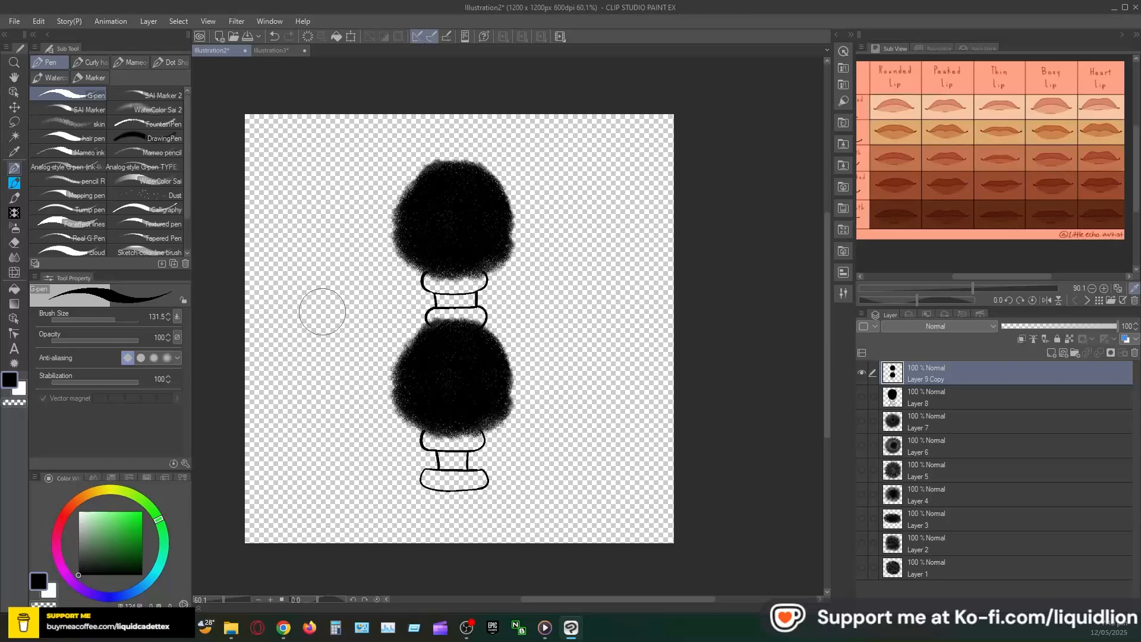
{"action": "scroll", "coordinate": [148, 139], "scroll_direction": "down", "scroll_amount": 3}
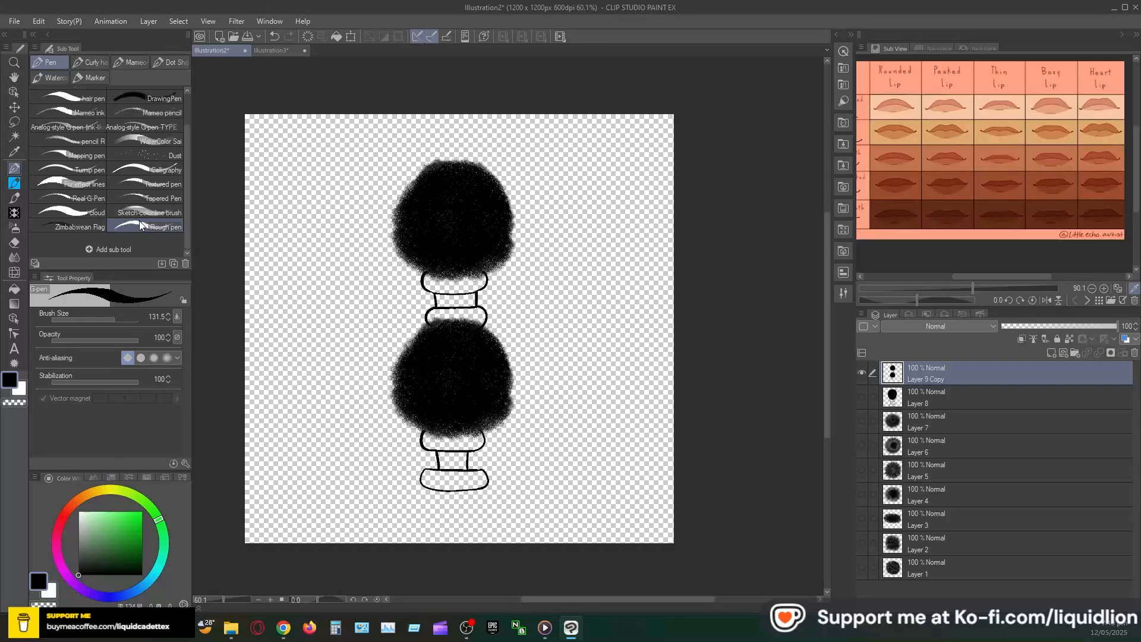
{"action": "left_click", "coordinate": [1049, 352]}
{"action": "left_click", "coordinate": [861, 395]}
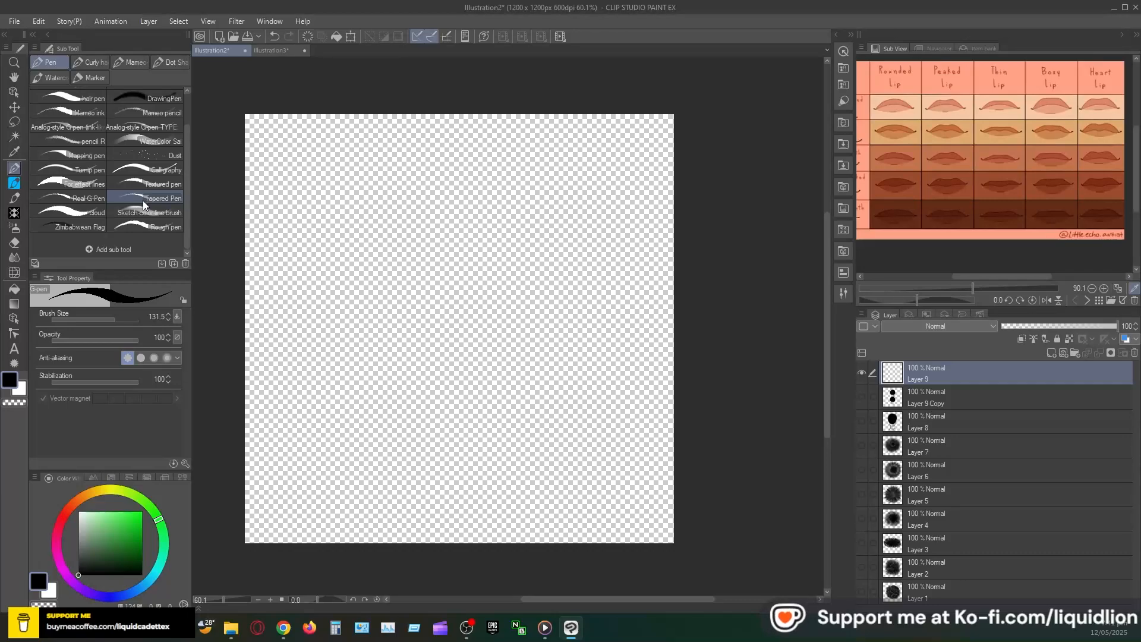
Step: Switch to the Black Hair 2 decoration brush
{"action": "key", "text": "b"}
{"action": "key", "text": "b"}
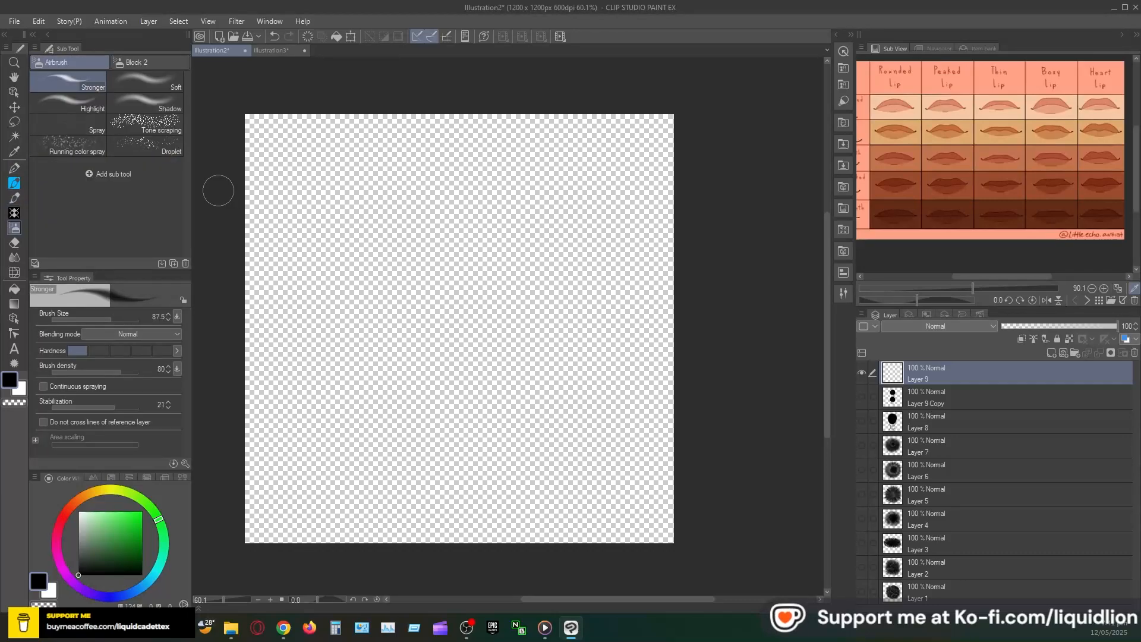
{"action": "key", "text": "b"}
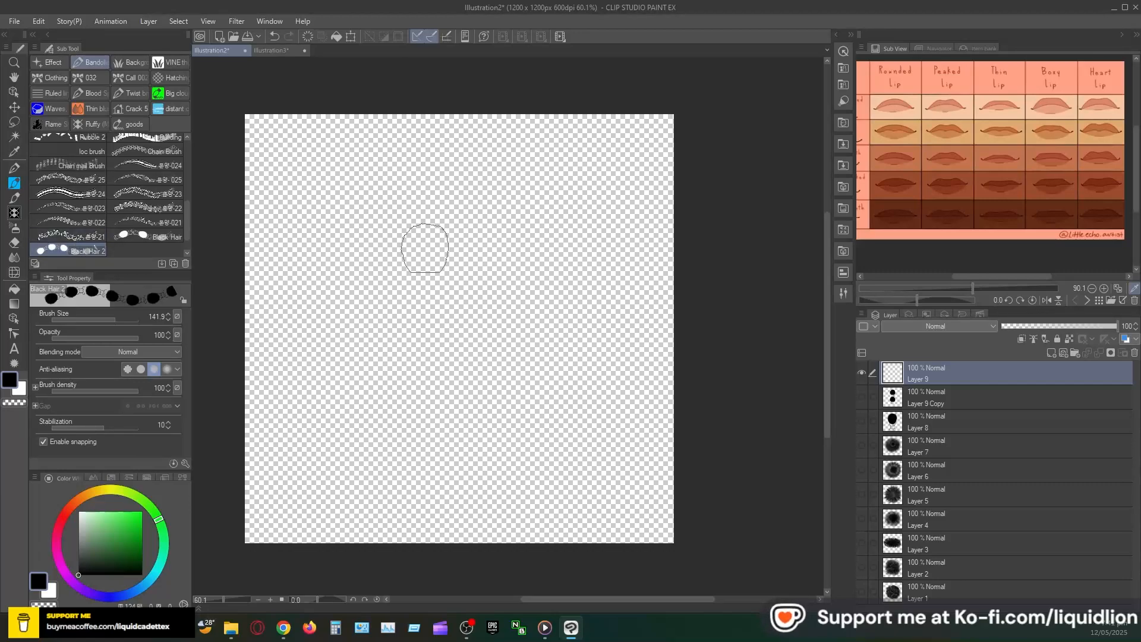
Step: Paint test strokes with the Black Hair 2 brush on the empty layer and remove them
{"action": "mouse_move", "coordinate": [425, 248]}
{"action": "left_mouse_down"}
{"action": "mouse_move", "coordinate": [546, 370]}
{"action": "mouse_move", "coordinate": [643, 387]}
{"action": "mouse_move", "coordinate": [278, 398]}
{"action": "left_mouse_up"}
{"action": "left_click_drag", "start_coordinate": [321, 430], "coordinate": [318, 410]}
{"action": "key", "text": "Delete"}
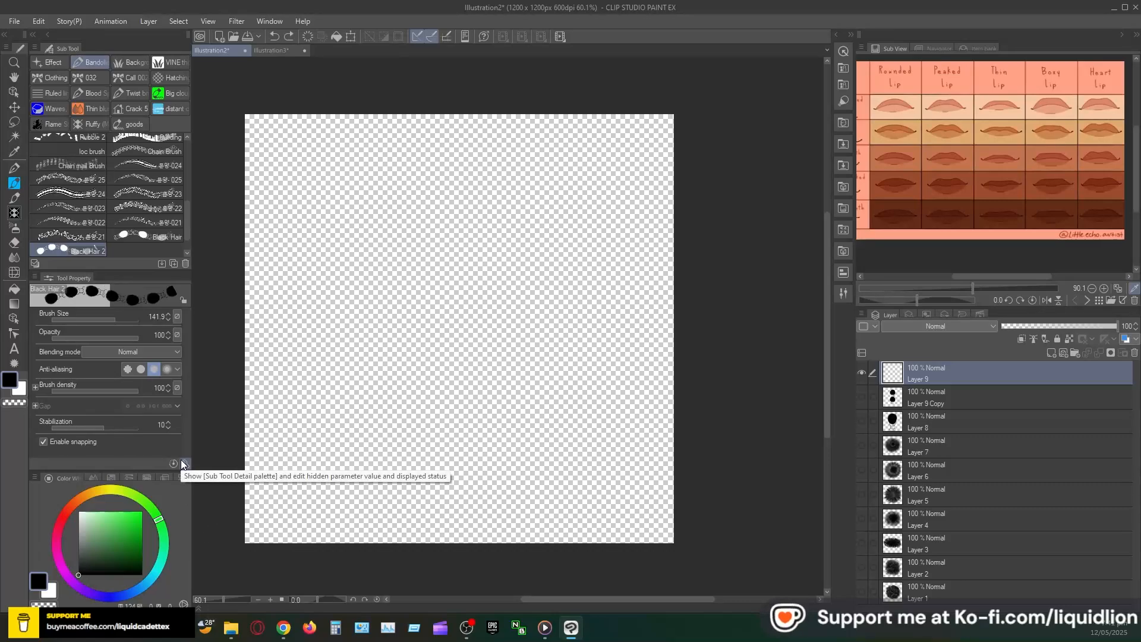
{"action": "mouse_move", "coordinate": [350, 243]}
{"action": "left_mouse_down"}
{"action": "mouse_move", "coordinate": [474, 225]}
{"action": "mouse_move", "coordinate": [450, 348]}
{"action": "mouse_move", "coordinate": [330, 419]}
{"action": "mouse_move", "coordinate": [510, 420]}
{"action": "mouse_move", "coordinate": [551, 455]}
{"action": "mouse_move", "coordinate": [602, 449]}
{"action": "left_mouse_up"}
{"action": "key", "text": "ctrl+z"}
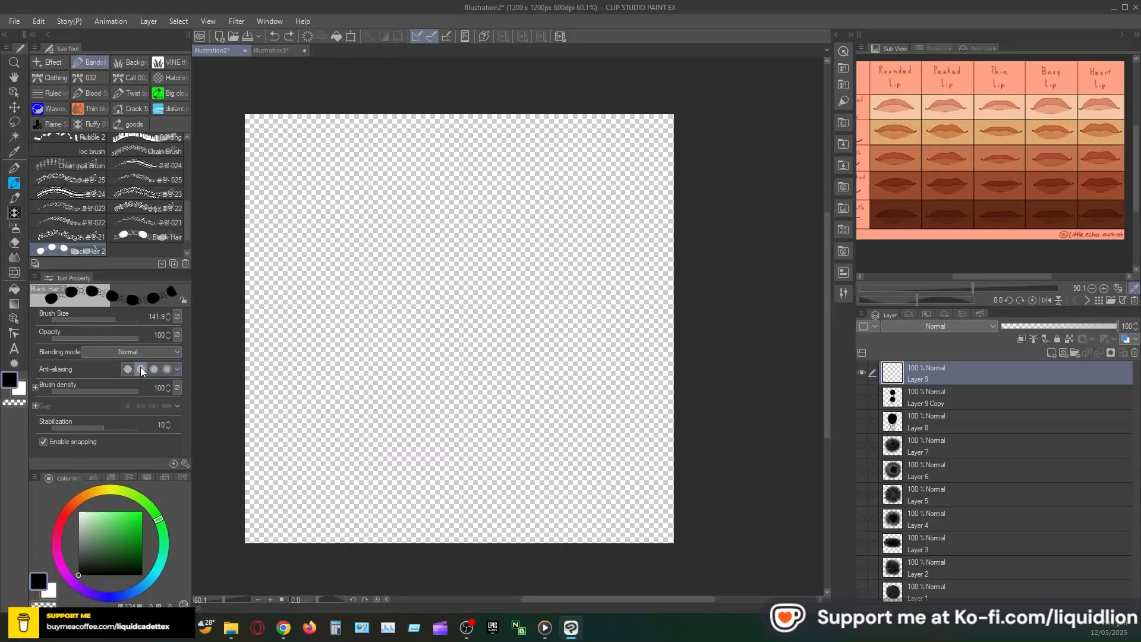
Step: Delete the existing brush tip shape in the Black Hair 2 sub tool's detailed brush tip settings
{"action": "left_click", "coordinate": [185, 463]}
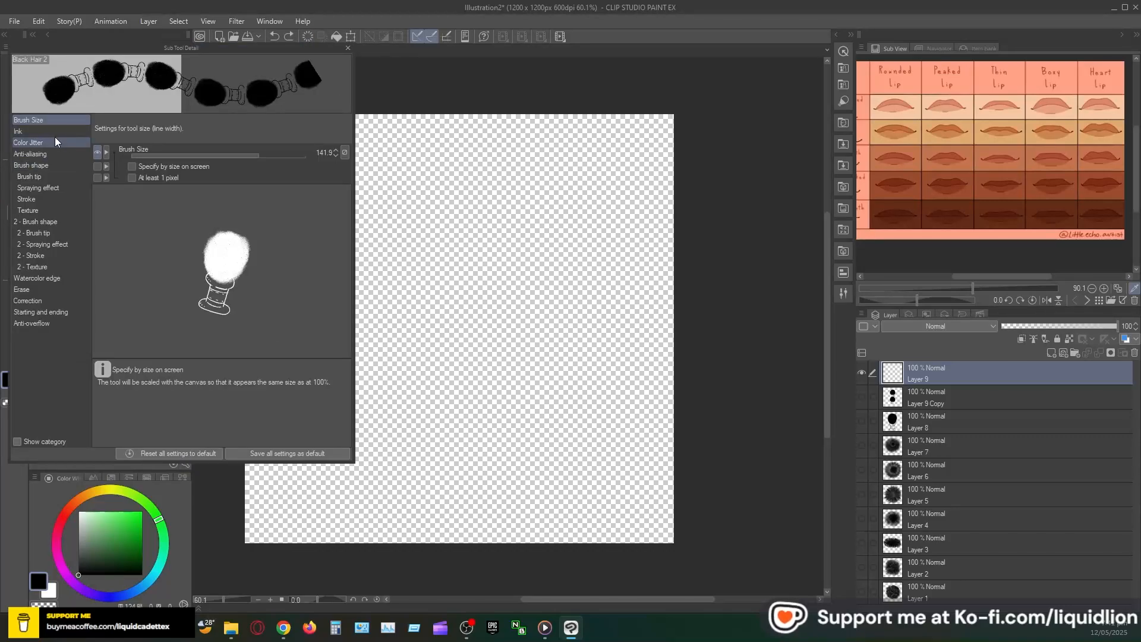
{"action": "left_click", "coordinate": [34, 179]}
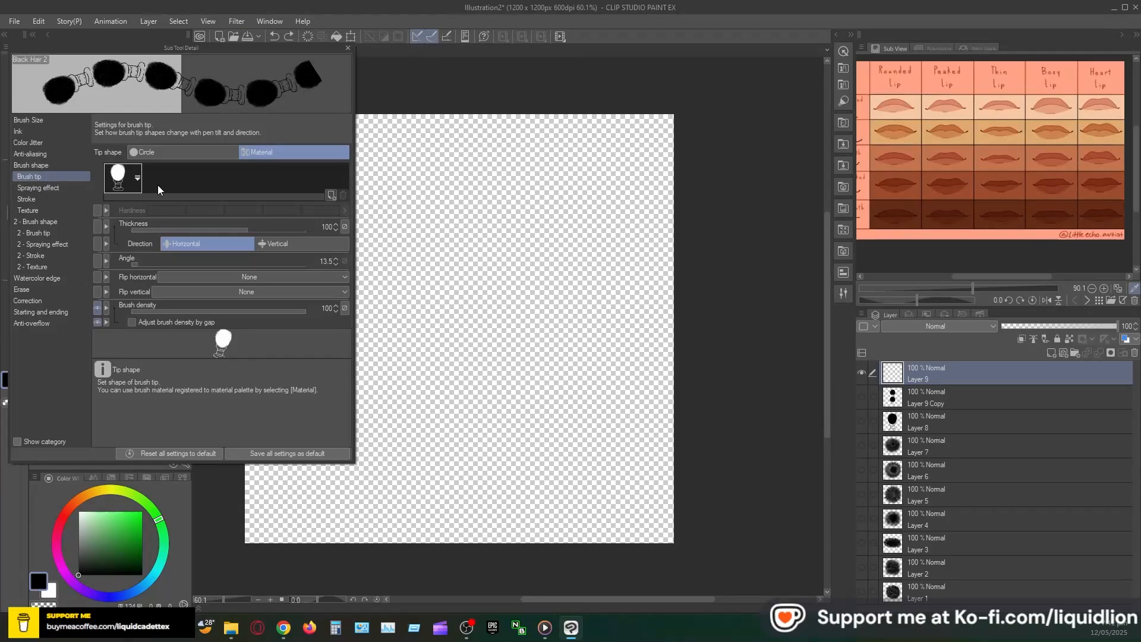
{"action": "left_click", "coordinate": [121, 186]}
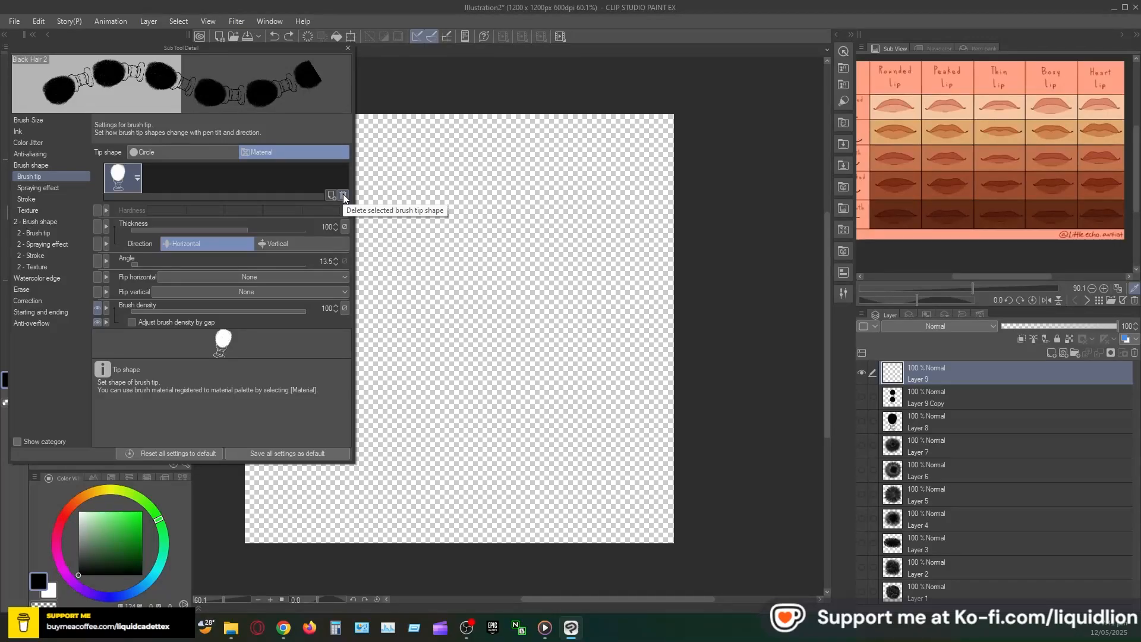
{"action": "left_click", "coordinate": [343, 195]}
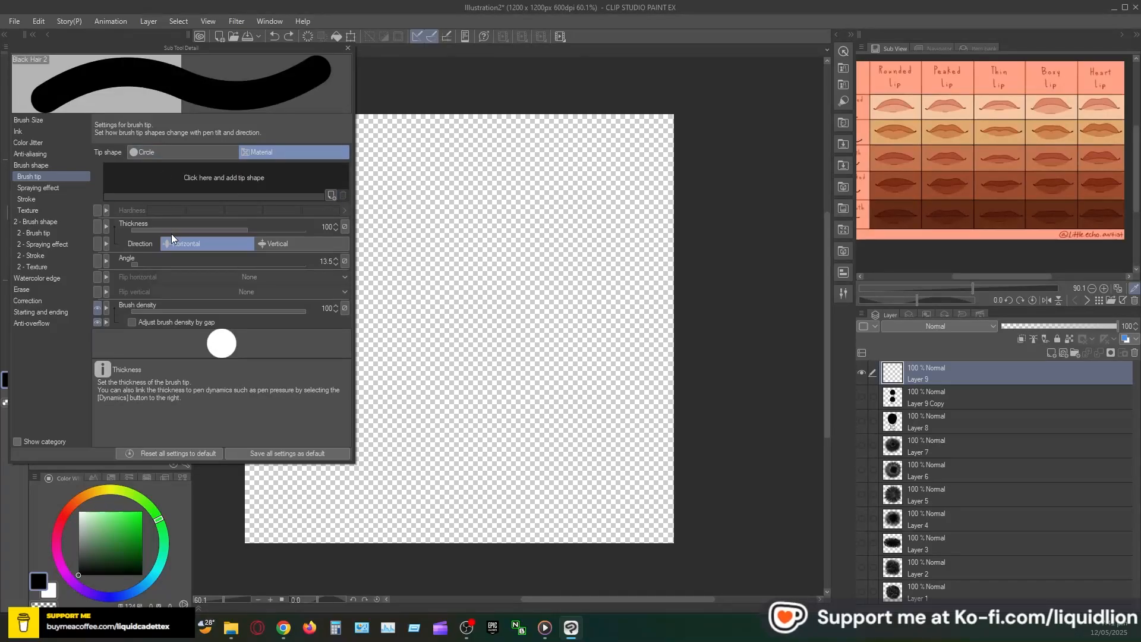
Step: Search the brush tip materials for Hair 09 and add it as the Black Hair 2 brush's tip shape
{"action": "left_click", "coordinate": [331, 195]}
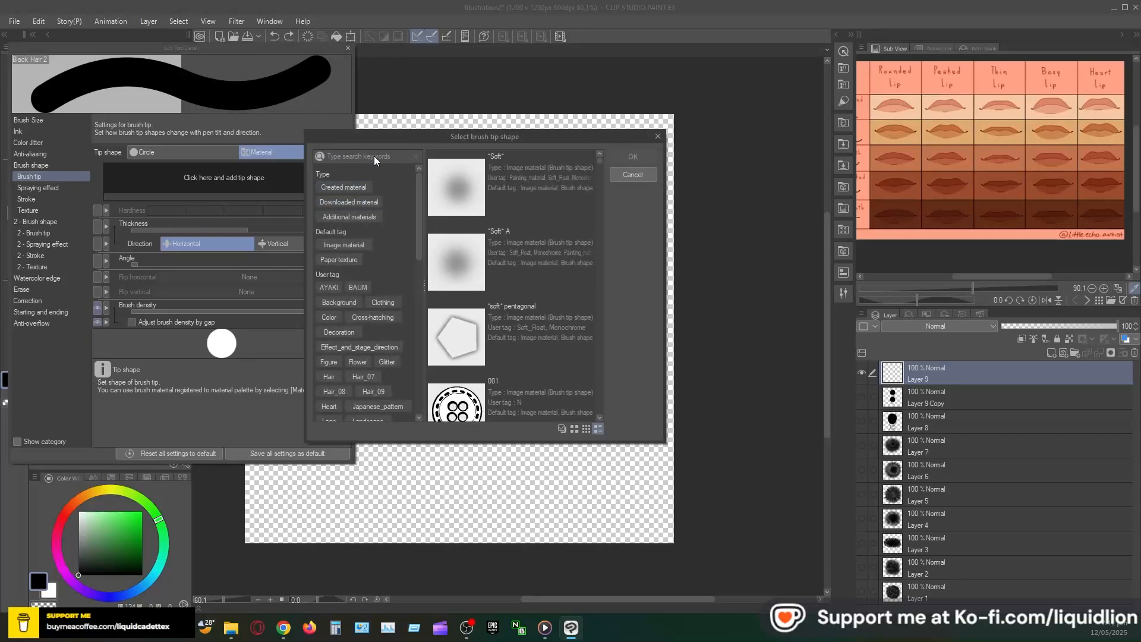
{"action": "left_click", "coordinate": [329, 157]}
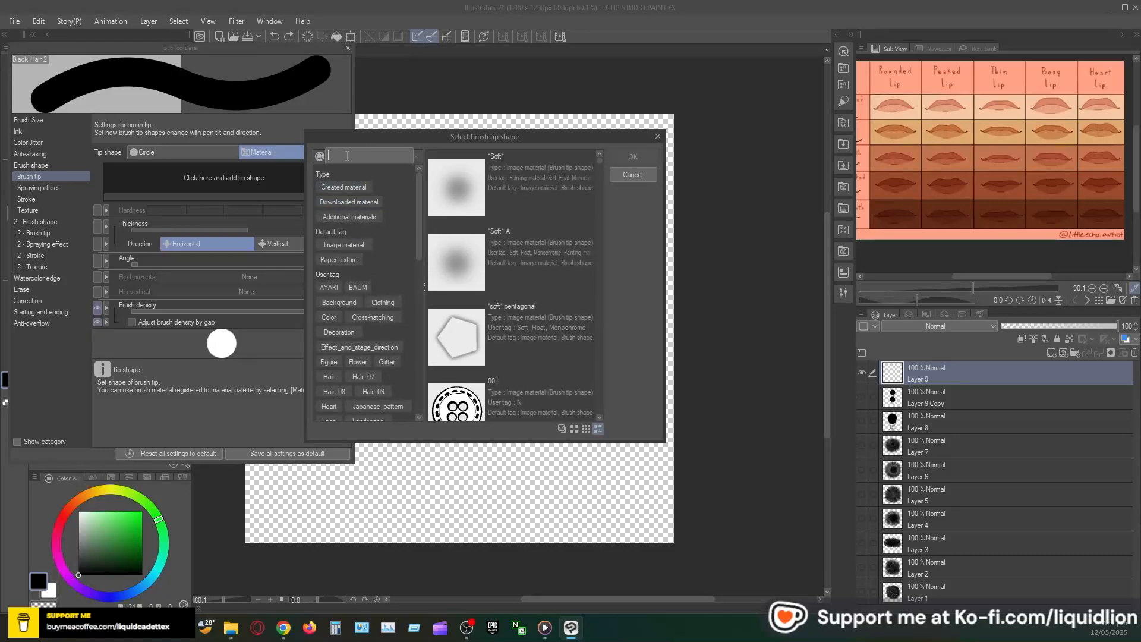
{"action": "type", "text": "Hair 09"}
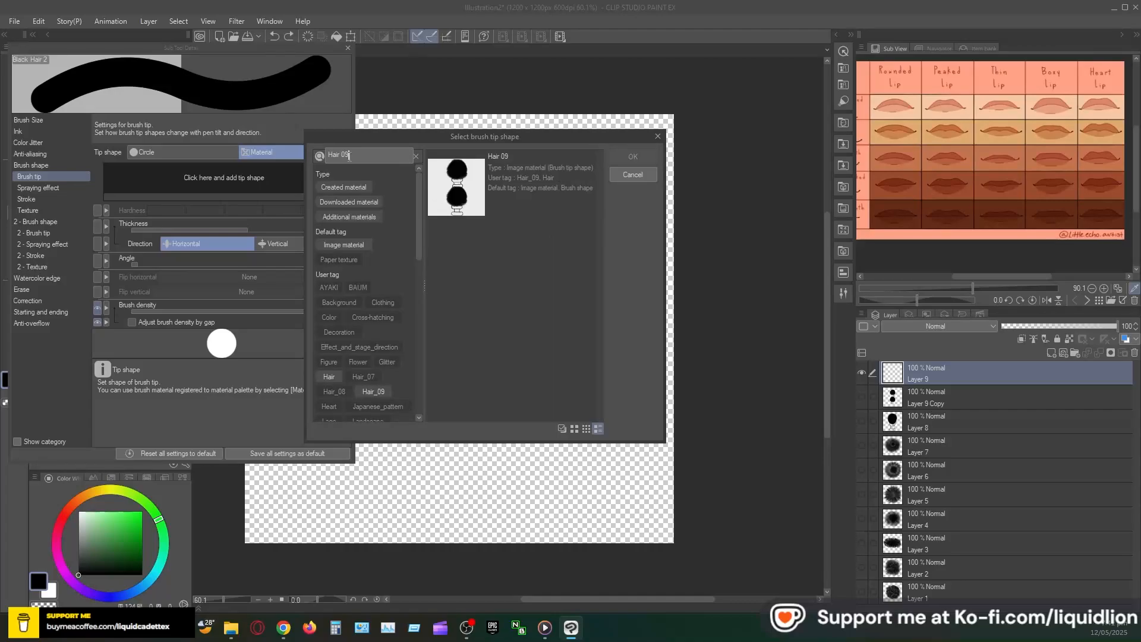
{"action": "left_click", "coordinate": [457, 202]}
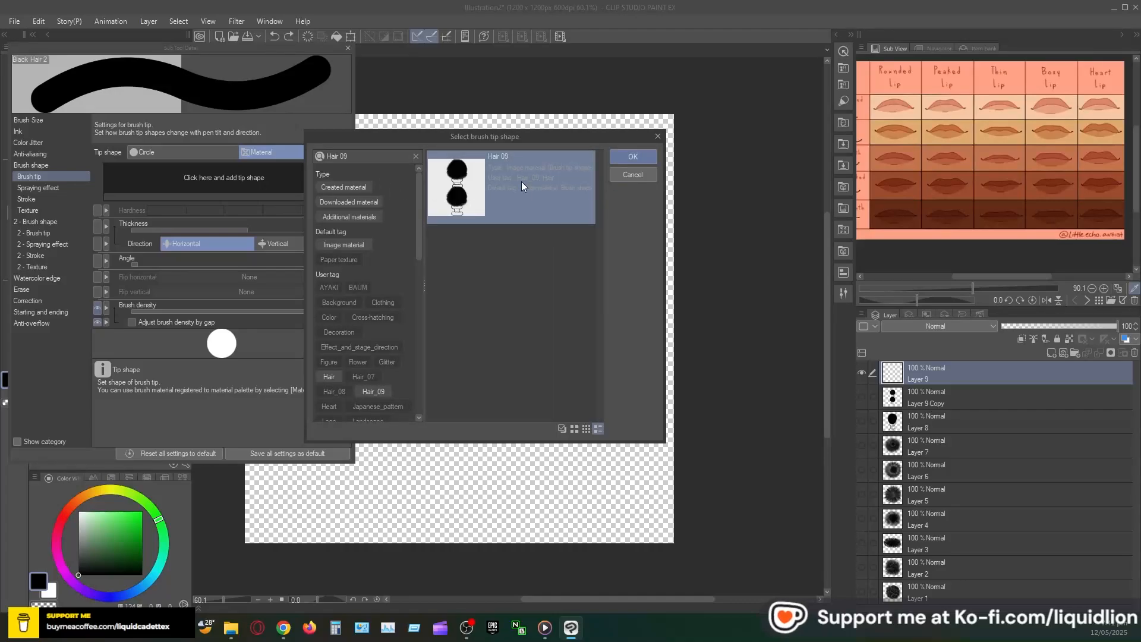
{"action": "left_click", "coordinate": [632, 157]}
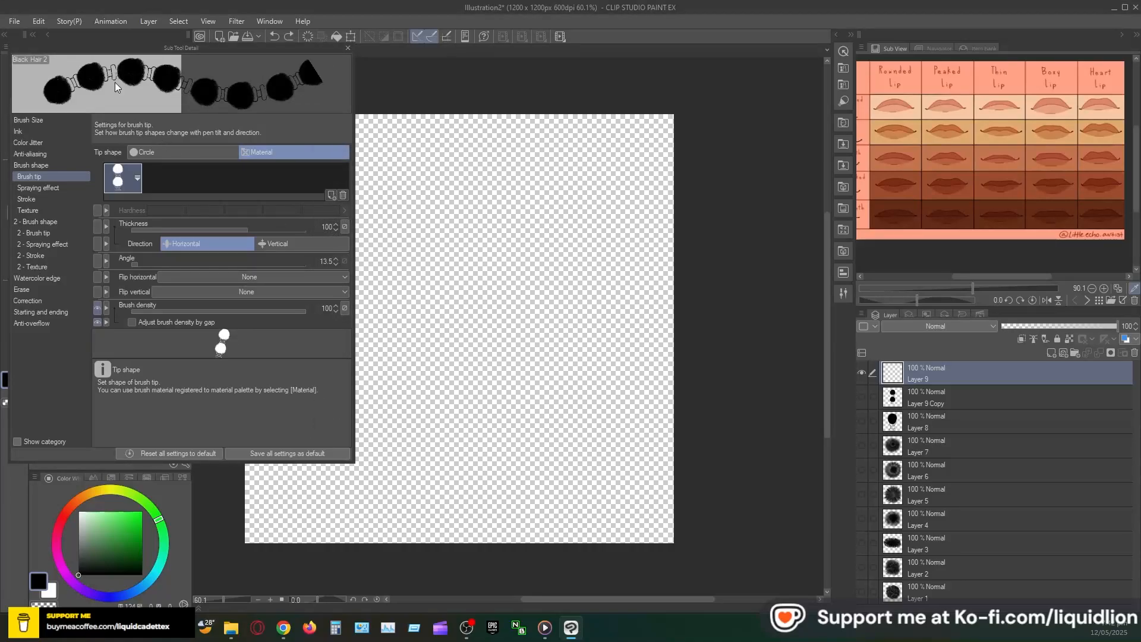
Step: Try a brush tip angle of 100.4 in comparison strokes on the canvas, and undo all the test strokes
{"action": "mouse_move", "coordinate": [451, 224]}
{"action": "left_mouse_down"}
{"action": "mouse_move", "coordinate": [424, 392]}
{"action": "mouse_move", "coordinate": [593, 437]}
{"action": "mouse_move", "coordinate": [533, 496]}
{"action": "mouse_move", "coordinate": [395, 486]}
{"action": "mouse_move", "coordinate": [329, 504]}
{"action": "mouse_move", "coordinate": [311, 526]}
{"action": "mouse_move", "coordinate": [420, 533]}
{"action": "mouse_move", "coordinate": [596, 496]}
{"action": "mouse_move", "coordinate": [569, 233]}
{"action": "left_mouse_up"}
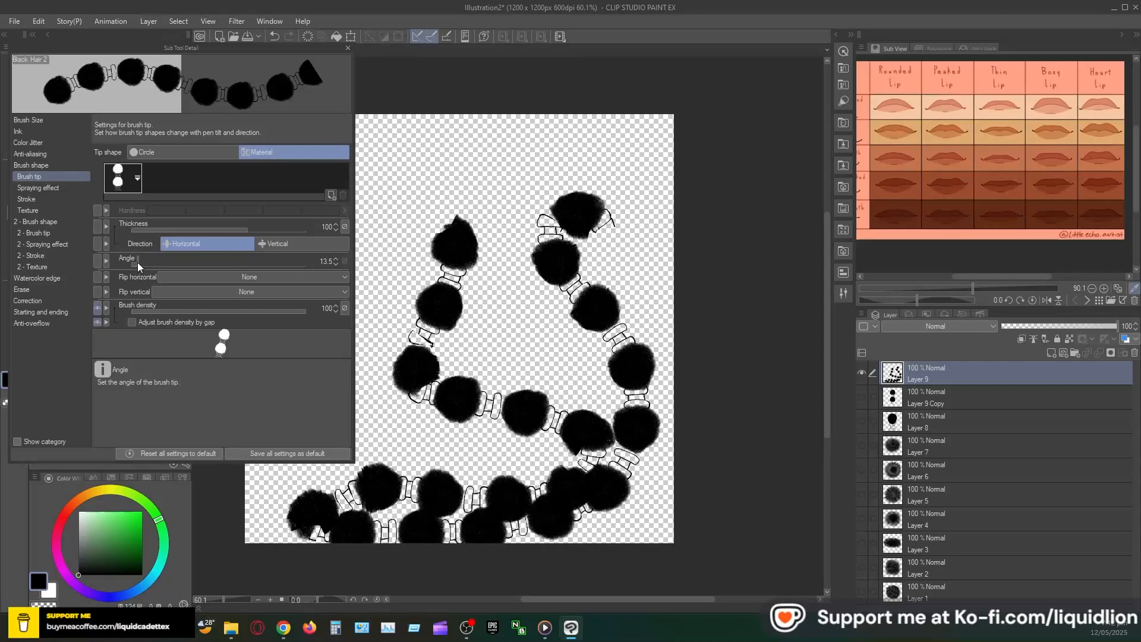
{"action": "left_click_drag", "start_coordinate": [137, 261], "coordinate": [180, 263]}
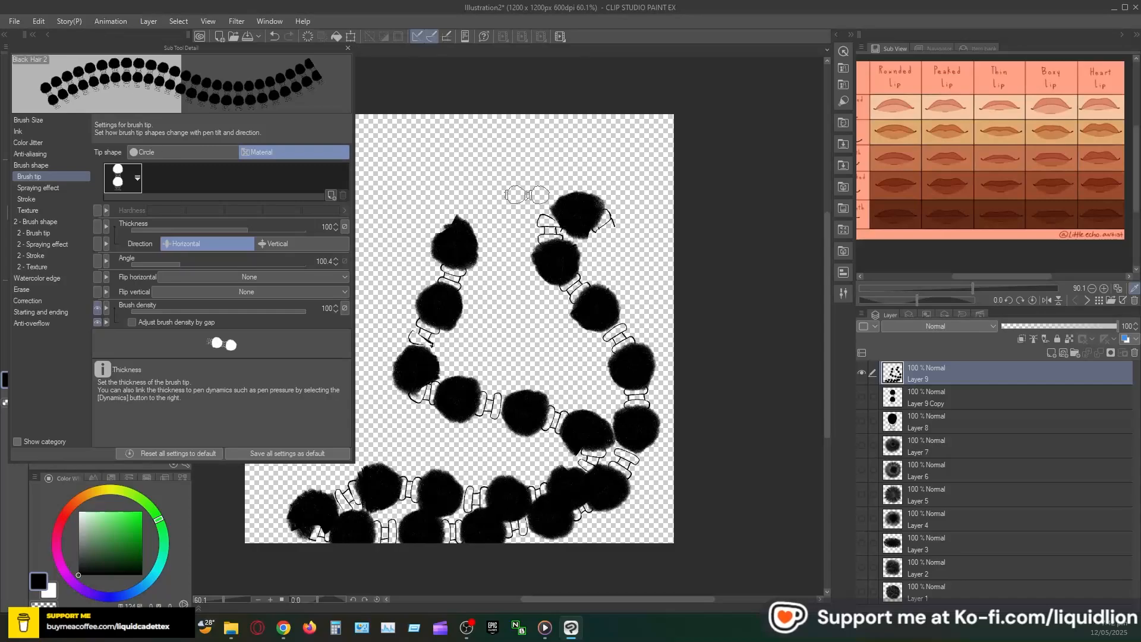
{"action": "mouse_move", "coordinate": [541, 156]}
{"action": "left_mouse_down"}
{"action": "mouse_move", "coordinate": [390, 182]}
{"action": "mouse_move", "coordinate": [505, 211]}
{"action": "mouse_move", "coordinate": [515, 331]}
{"action": "mouse_move", "coordinate": [541, 344]}
{"action": "left_mouse_up"}
{"action": "key", "text": "ctrl+z"}
{"action": "key", "text": "ctrl+z"}
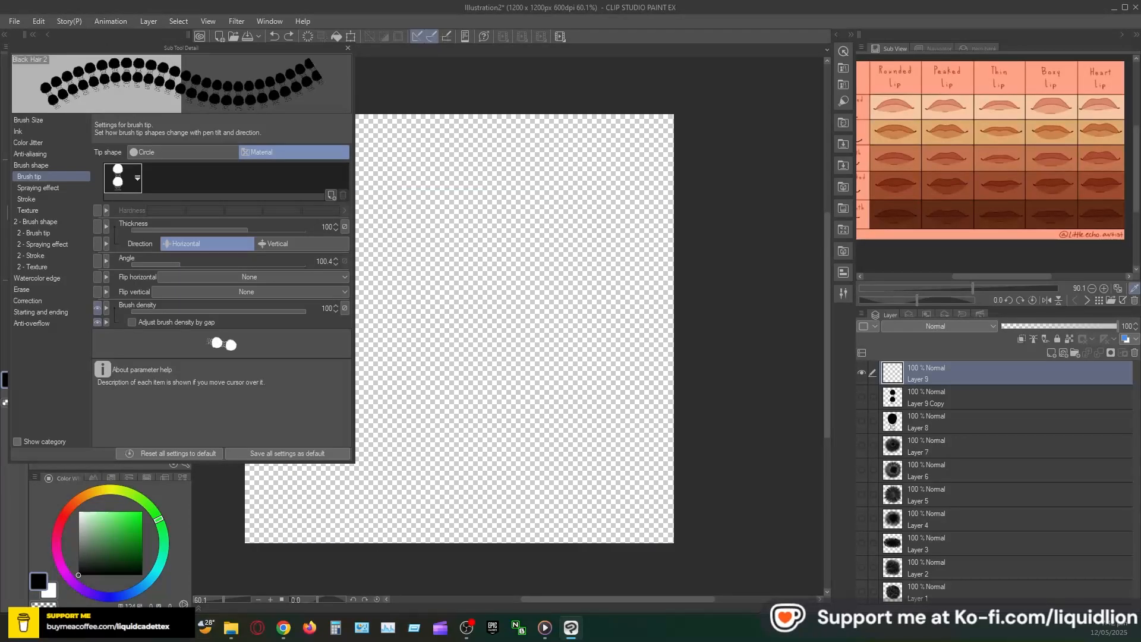
{"action": "mouse_move", "coordinate": [500, 195]}
{"action": "left_mouse_down"}
{"action": "mouse_move", "coordinate": [511, 303]}
{"action": "mouse_move", "coordinate": [427, 456]}
{"action": "mouse_move", "coordinate": [535, 523]}
{"action": "left_mouse_up"}
{"action": "key", "text": "ctrl+z"}
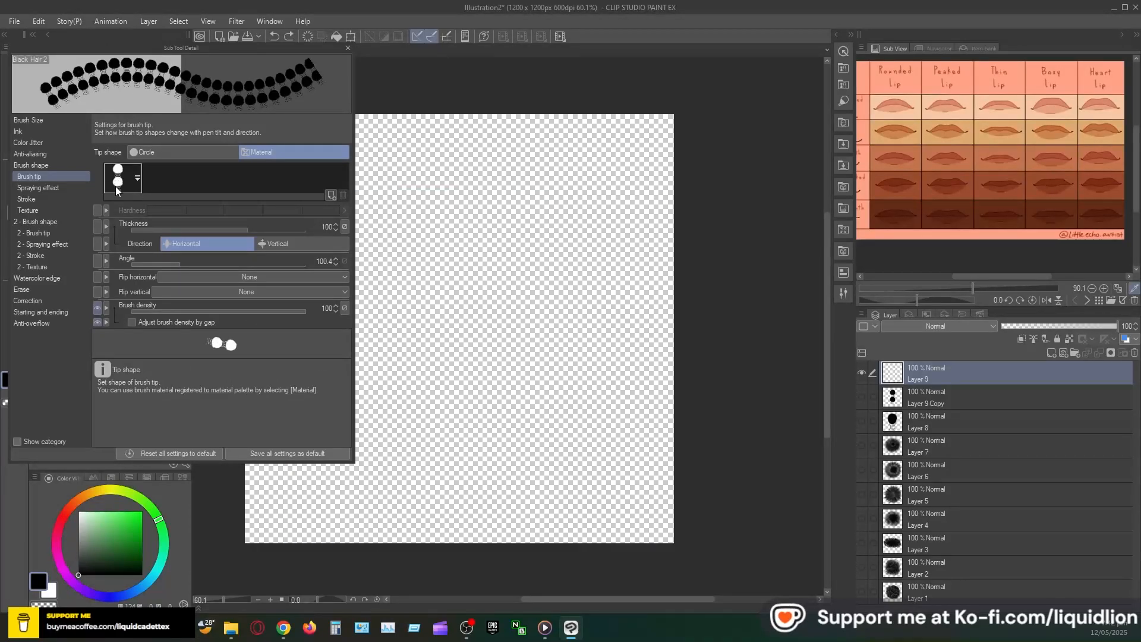
Step: Set the brush tip angle to 6.0, check it with winding test strokes that are undone, and close the sub tool details
{"action": "left_click_drag", "start_coordinate": [177, 262], "coordinate": [134, 263]}
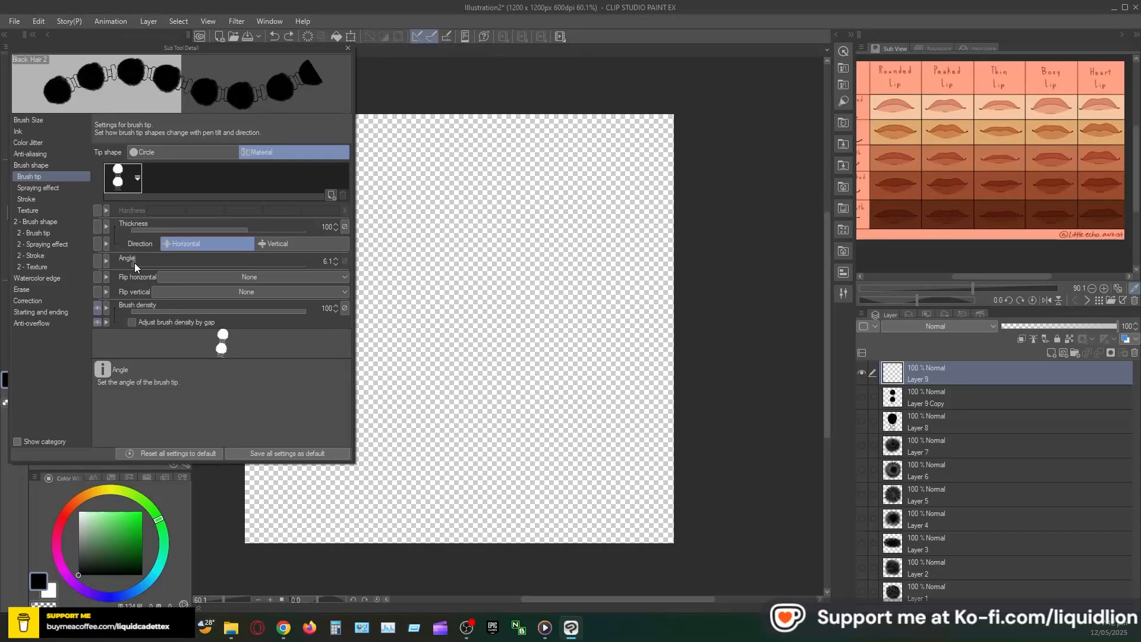
{"action": "left_click", "coordinate": [336, 265]}
{"action": "mouse_move", "coordinate": [416, 221]}
{"action": "left_mouse_down"}
{"action": "mouse_move", "coordinate": [666, 326]}
{"action": "mouse_move", "coordinate": [528, 399]}
{"action": "mouse_move", "coordinate": [385, 436]}
{"action": "mouse_move", "coordinate": [378, 473]}
{"action": "mouse_move", "coordinate": [527, 479]}
{"action": "mouse_move", "coordinate": [636, 512]}
{"action": "mouse_move", "coordinate": [331, 523]}
{"action": "left_mouse_up"}
{"action": "key", "text": "ctrl+z"}
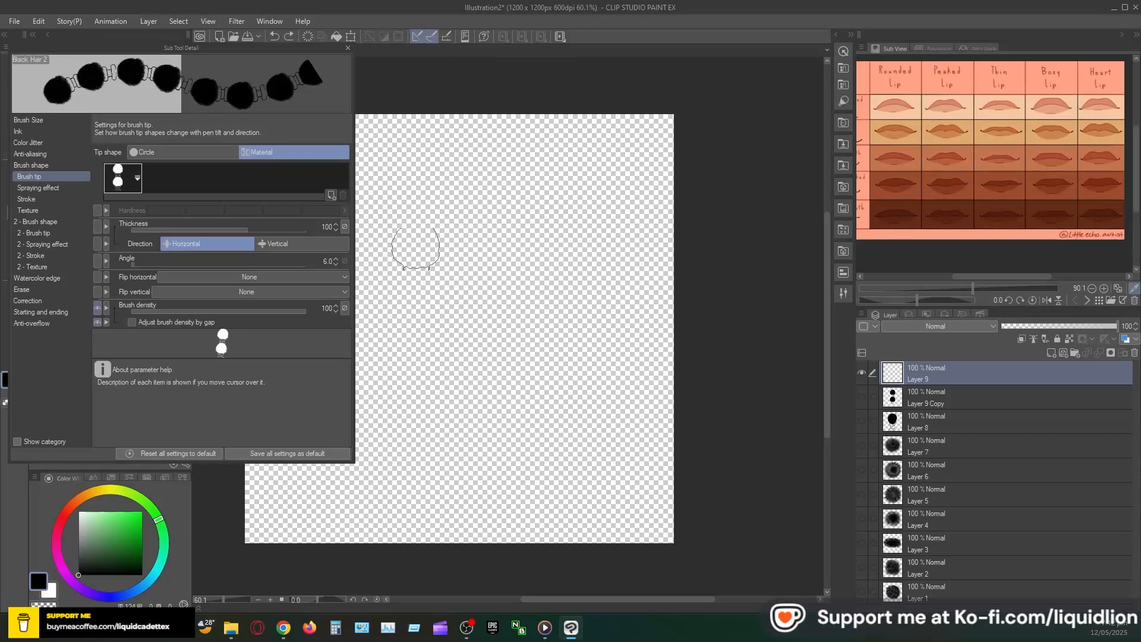
{"action": "mouse_move", "coordinate": [385, 196]}
{"action": "left_mouse_down"}
{"action": "mouse_move", "coordinate": [523, 435]}
{"action": "mouse_move", "coordinate": [420, 523]}
{"action": "mouse_move", "coordinate": [661, 523]}
{"action": "left_mouse_up"}
{"action": "key", "text": "ctrl+z"}
{"action": "mouse_move", "coordinate": [481, 178]}
{"action": "left_mouse_down"}
{"action": "mouse_move", "coordinate": [449, 268]}
{"action": "mouse_move", "coordinate": [579, 327]}
{"action": "mouse_move", "coordinate": [448, 408]}
{"action": "mouse_move", "coordinate": [446, 484]}
{"action": "mouse_move", "coordinate": [559, 506]}
{"action": "left_mouse_up"}
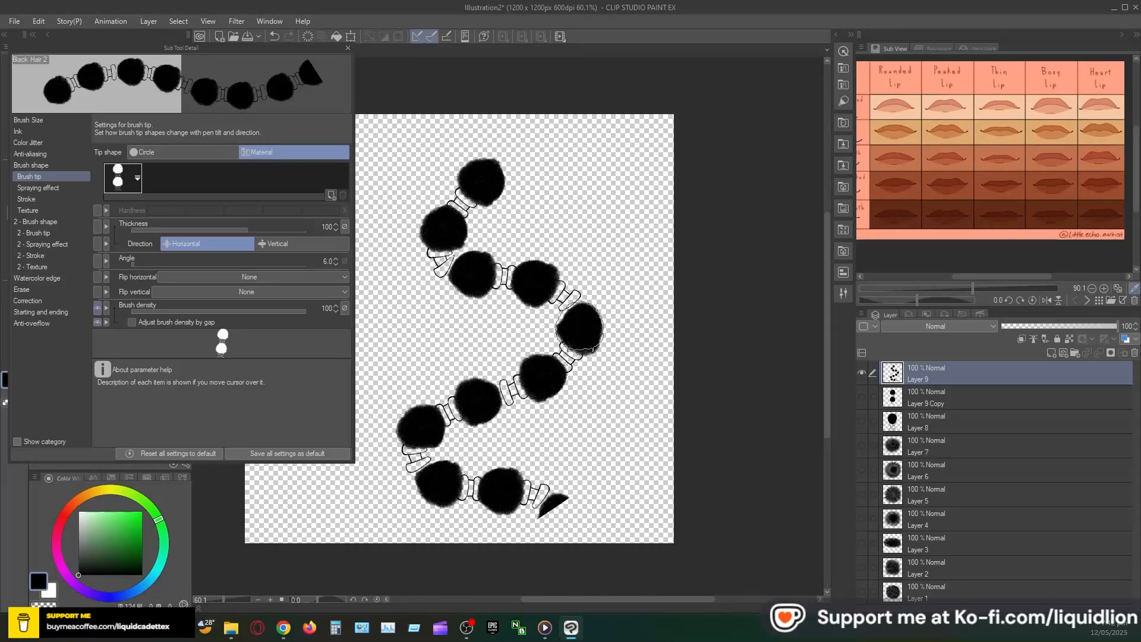
{"action": "key", "text": "ctrl+z"}
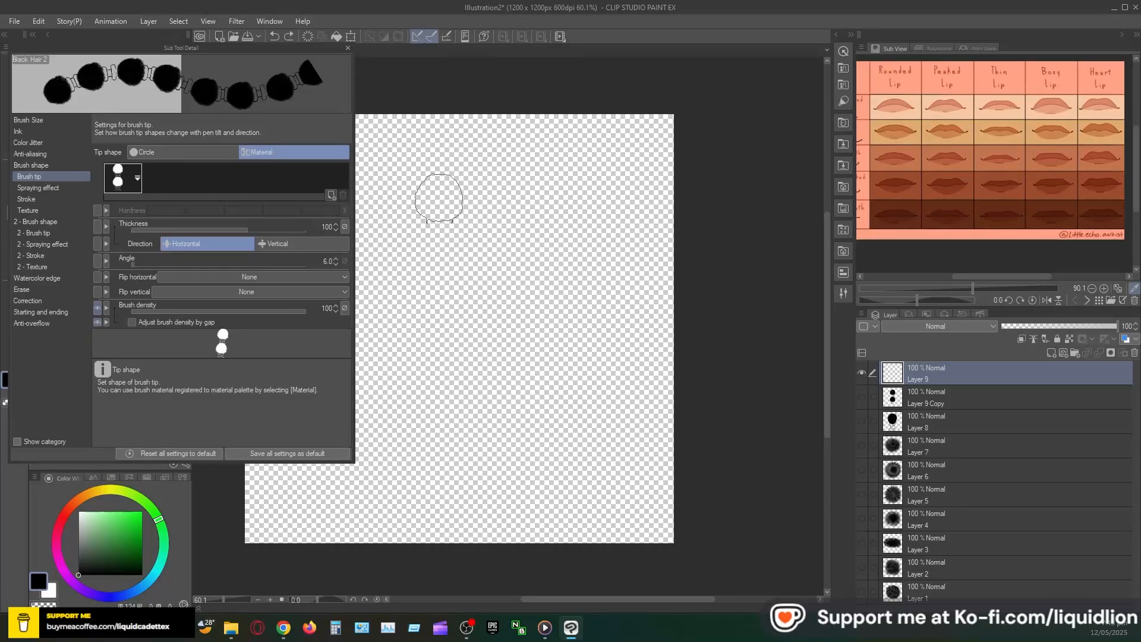
{"action": "left_click", "coordinate": [348, 48]}
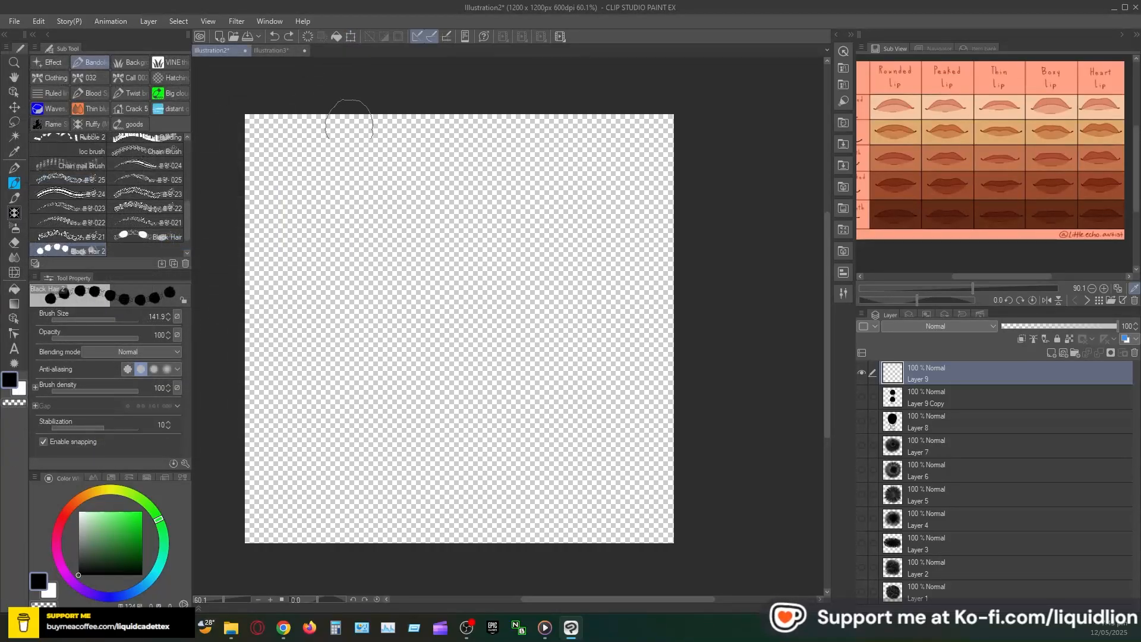
Step: Start exporting the Black Hair 2 sub tool as a sub tool file and cancel before saving
{"action": "right_click", "coordinate": [62, 247]}
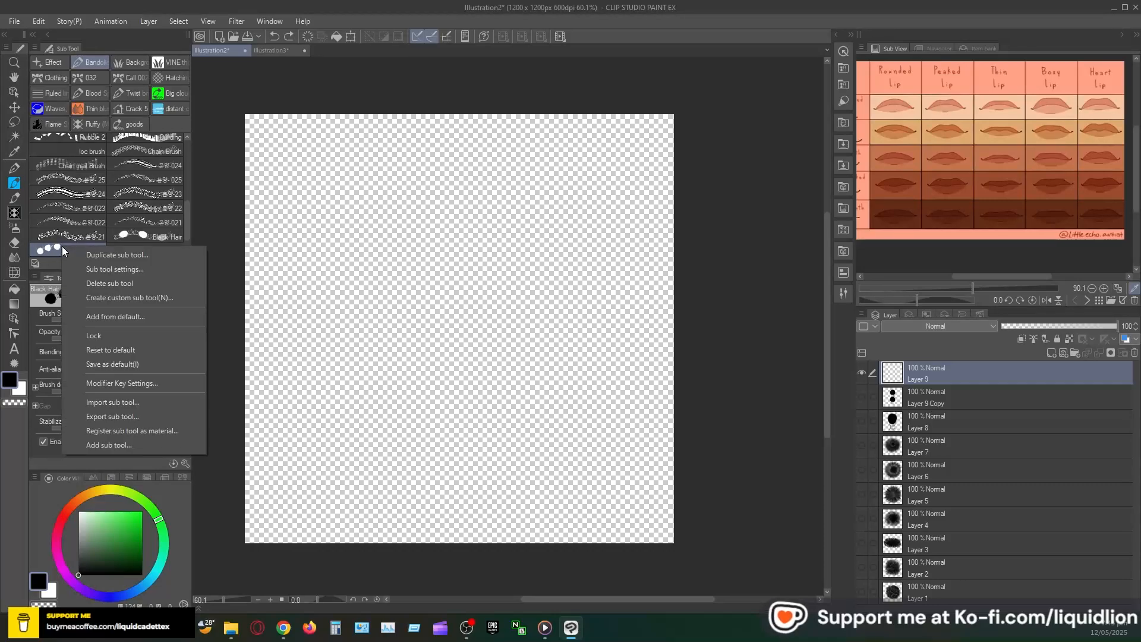
{"action": "left_click", "coordinate": [124, 417]}
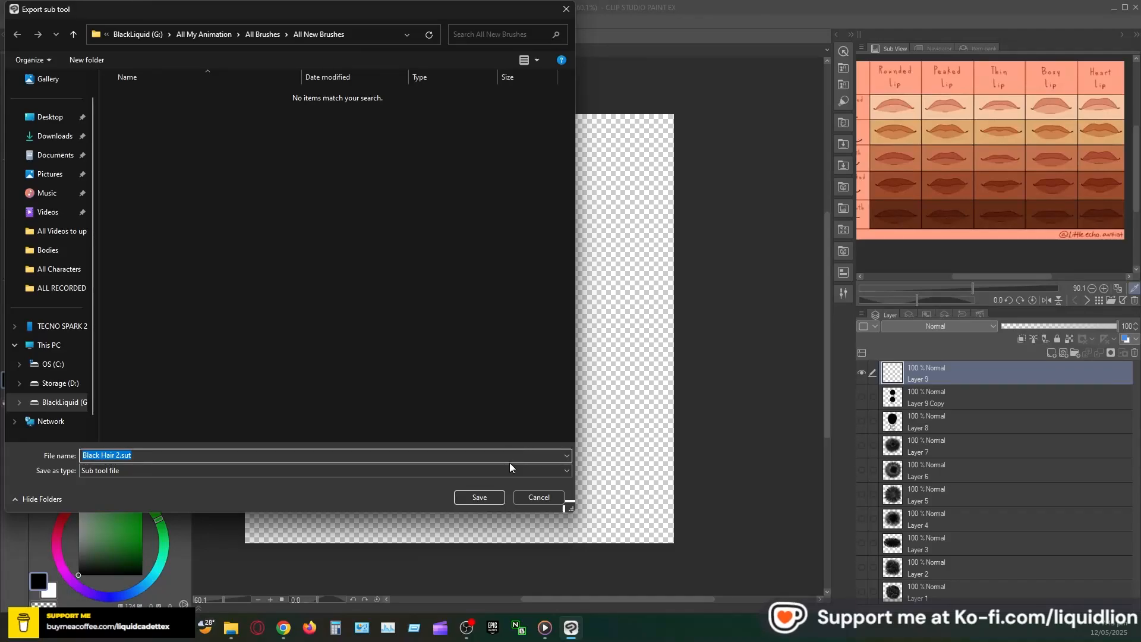
{"action": "left_click", "coordinate": [539, 497]}
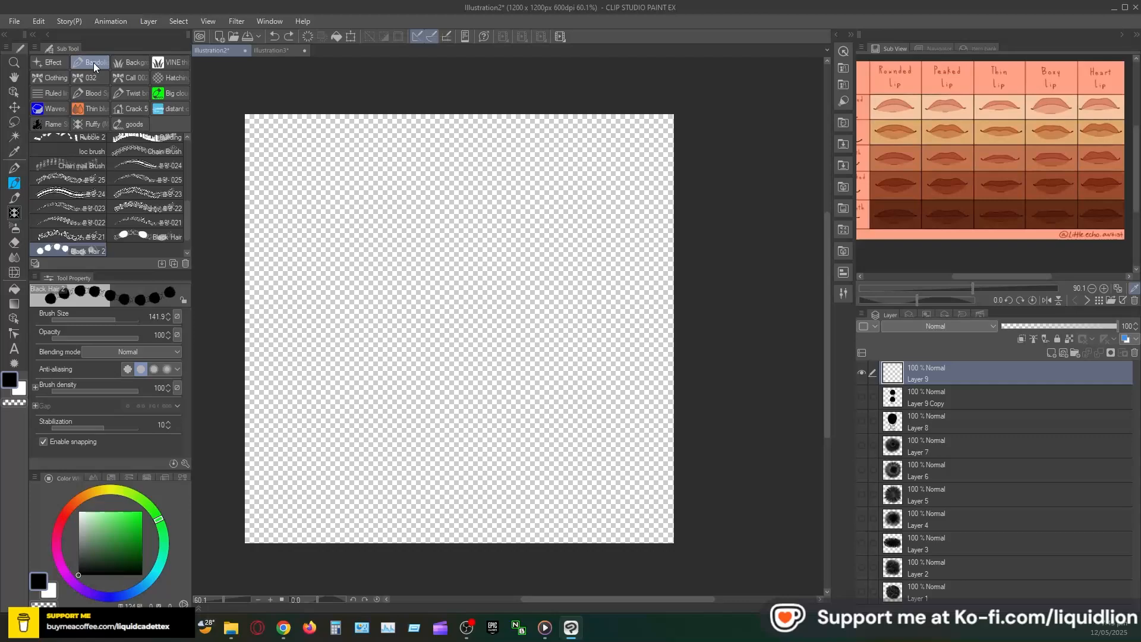
Step: Start exporting the Bandoliers sub tool group as one group file and cancel before saving
{"action": "scroll", "coordinate": [89, 196], "scroll_direction": "up", "scroll_amount": 2}
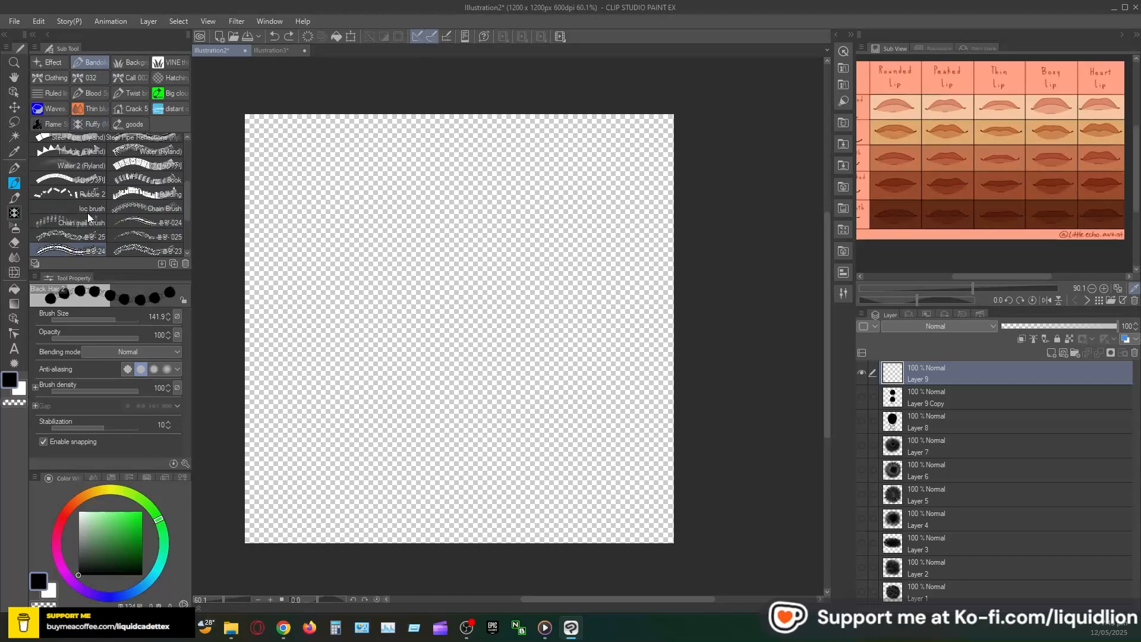
{"action": "right_click", "coordinate": [81, 58]}
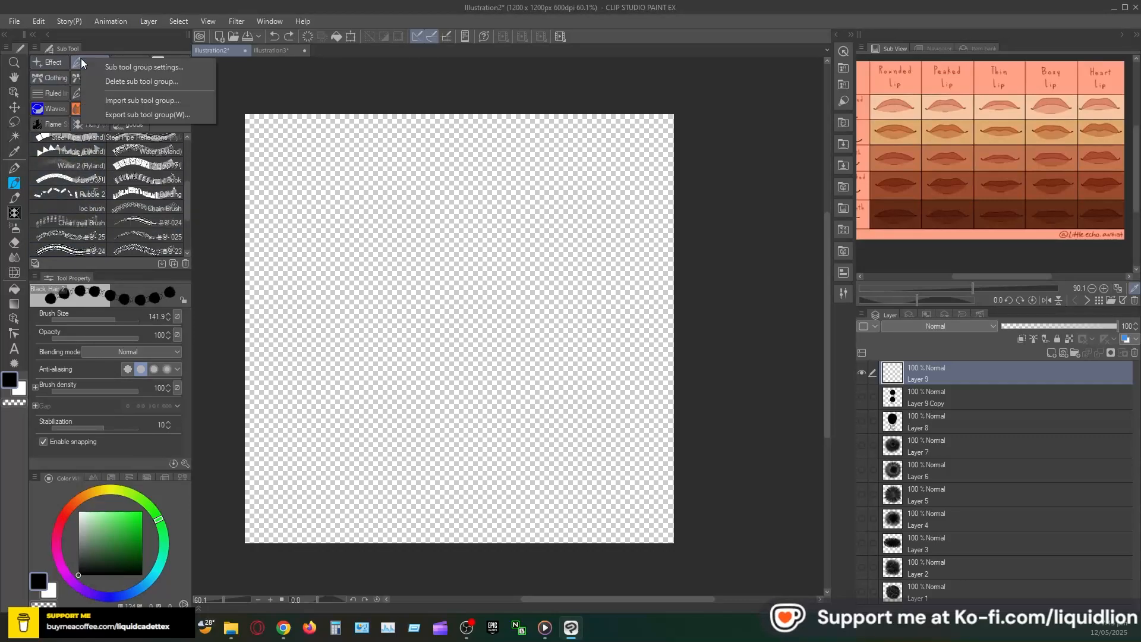
{"action": "left_click", "coordinate": [127, 116]}
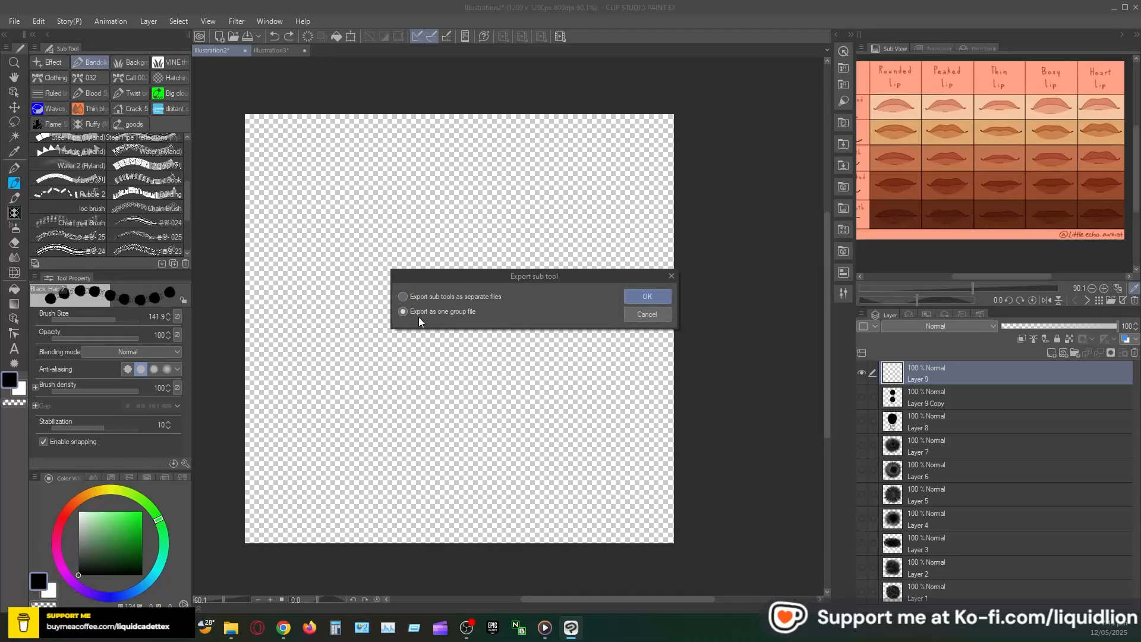
{"action": "left_click", "coordinate": [644, 296]}
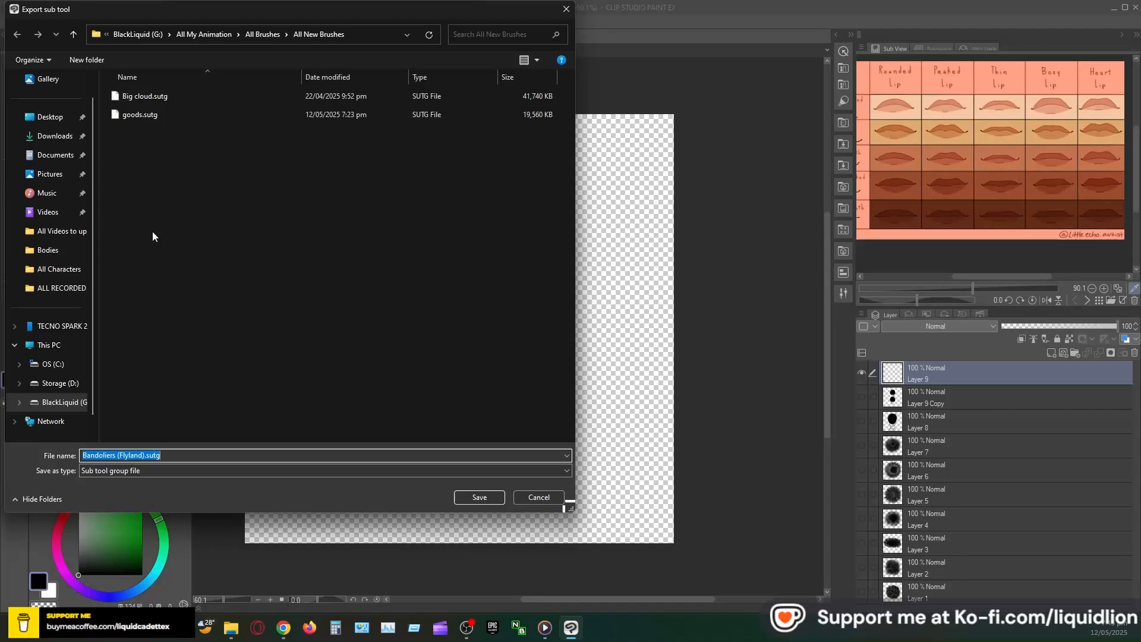
{"action": "left_click", "coordinate": [538, 497]}
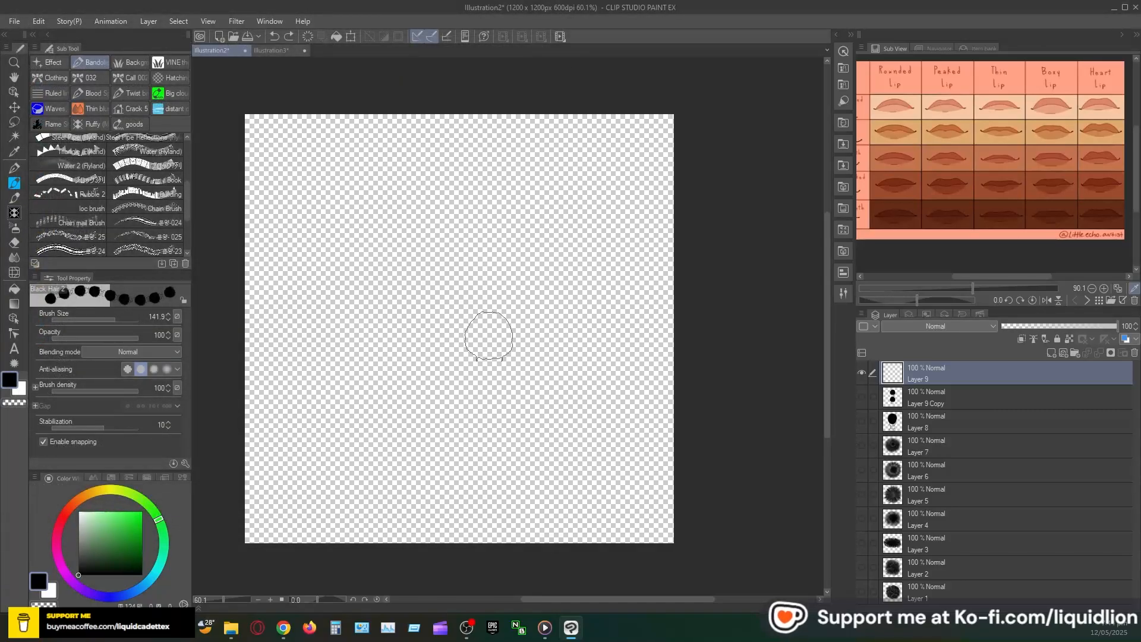